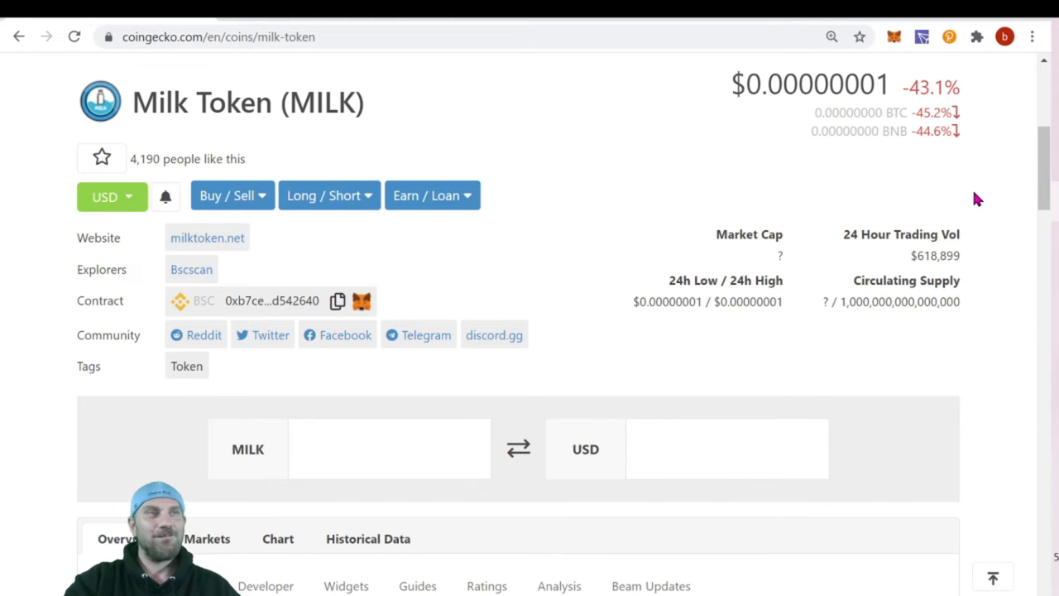
- Examine Milk Token's percentage price changes, 24-hour price chart and market statistics on its CoinGecko page
{"action": "scroll", "coordinate": [977, 198], "scroll_direction": "down", "scroll_amount": 8}
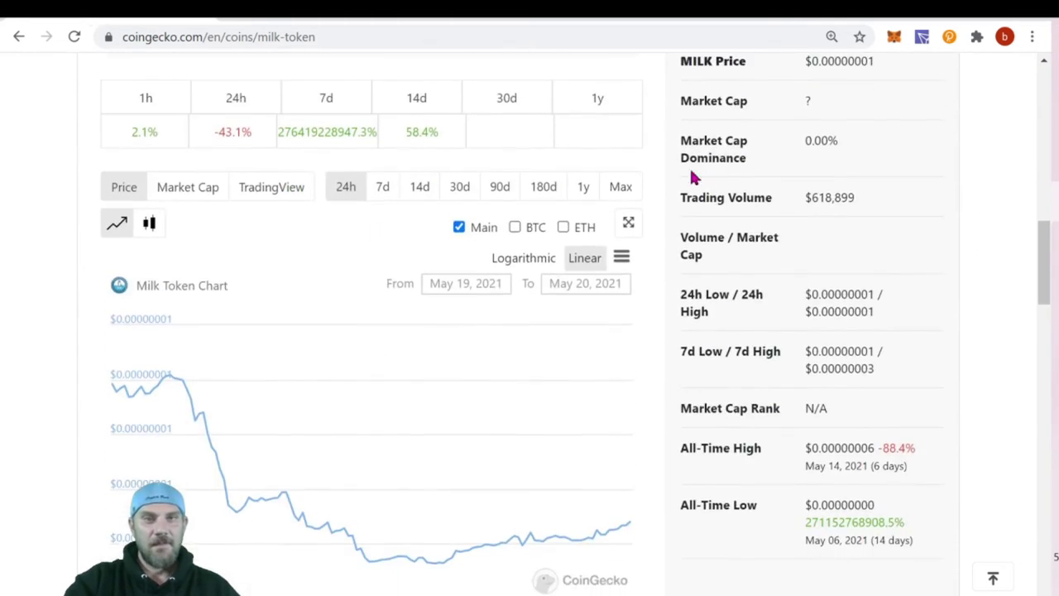
{"action": "scroll", "coordinate": [518, 209], "scroll_direction": "up", "scroll_amount": 1}
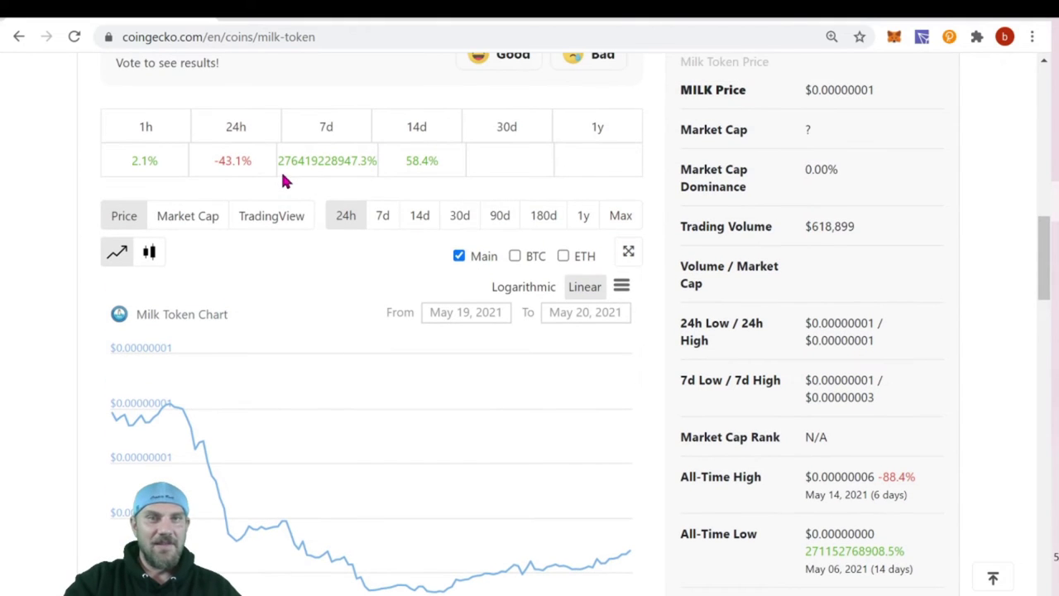
{"action": "left_click_drag", "start_coordinate": [372, 163], "coordinate": [285, 163]}
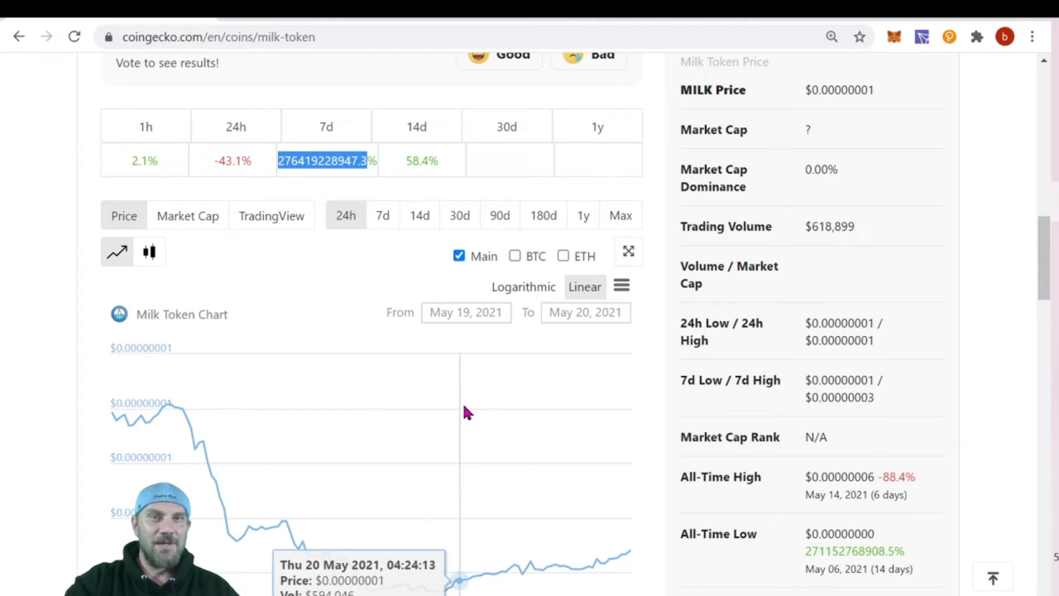
{"action": "left_click", "coordinate": [353, 303]}
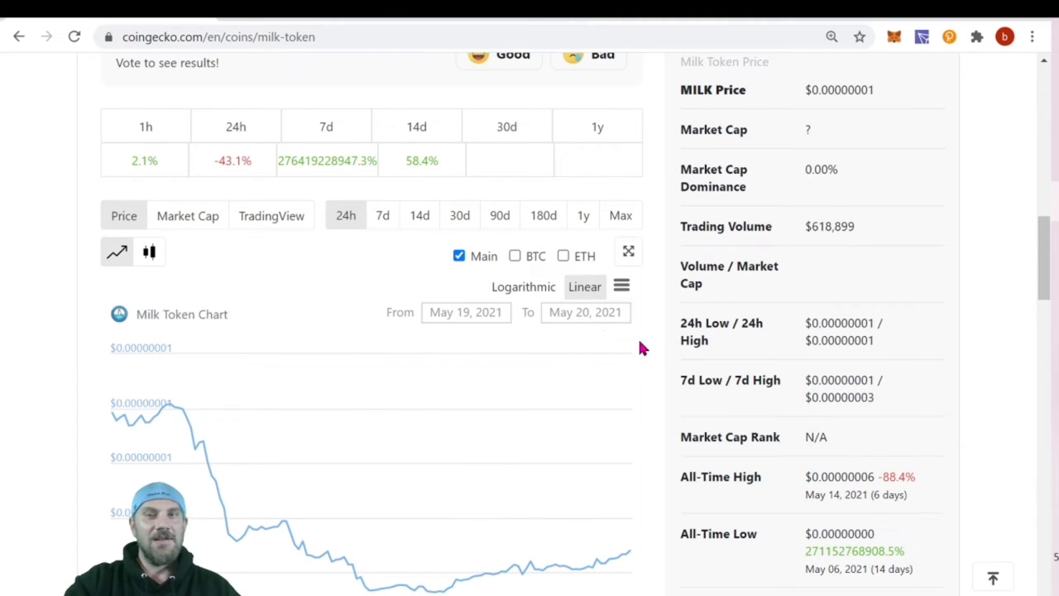
{"action": "scroll", "coordinate": [641, 351], "scroll_direction": "down", "scroll_amount": 2}
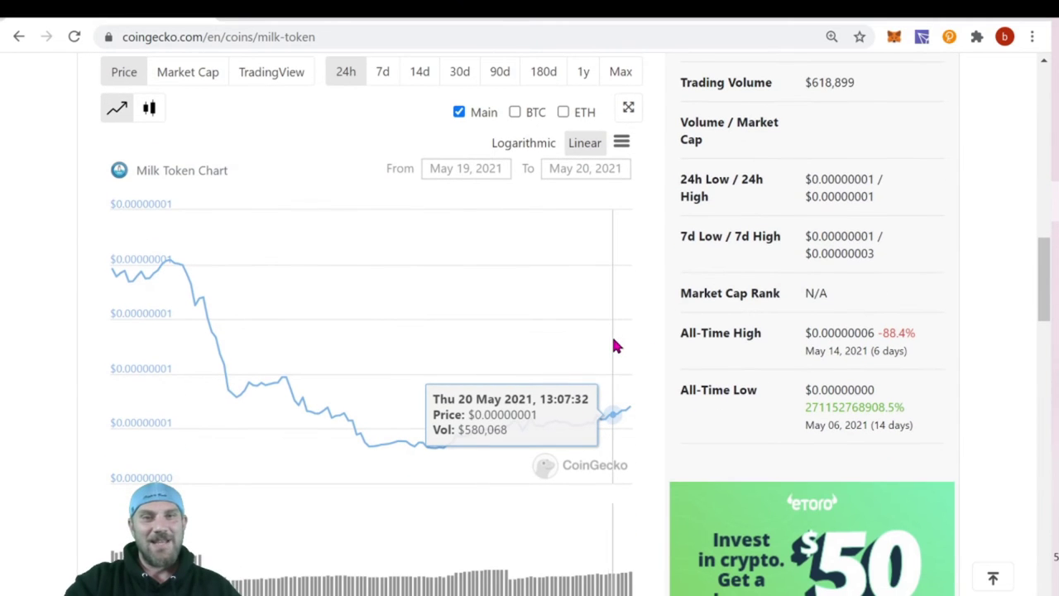
{"action": "scroll", "coordinate": [614, 346], "scroll_direction": "up", "scroll_amount": 1}
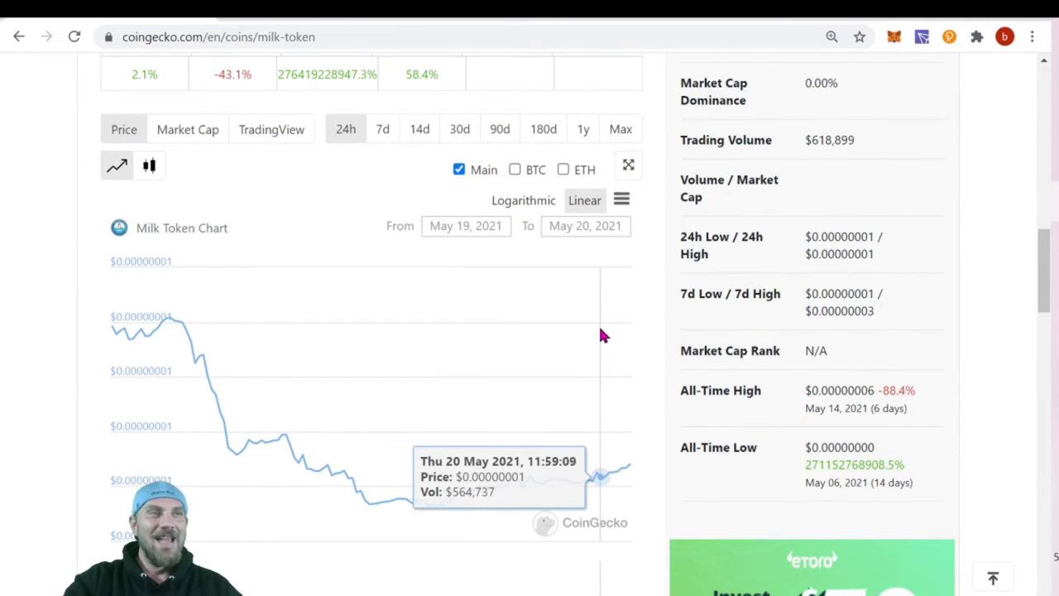
{"action": "scroll", "coordinate": [617, 331], "scroll_direction": "up", "scroll_amount": 5}
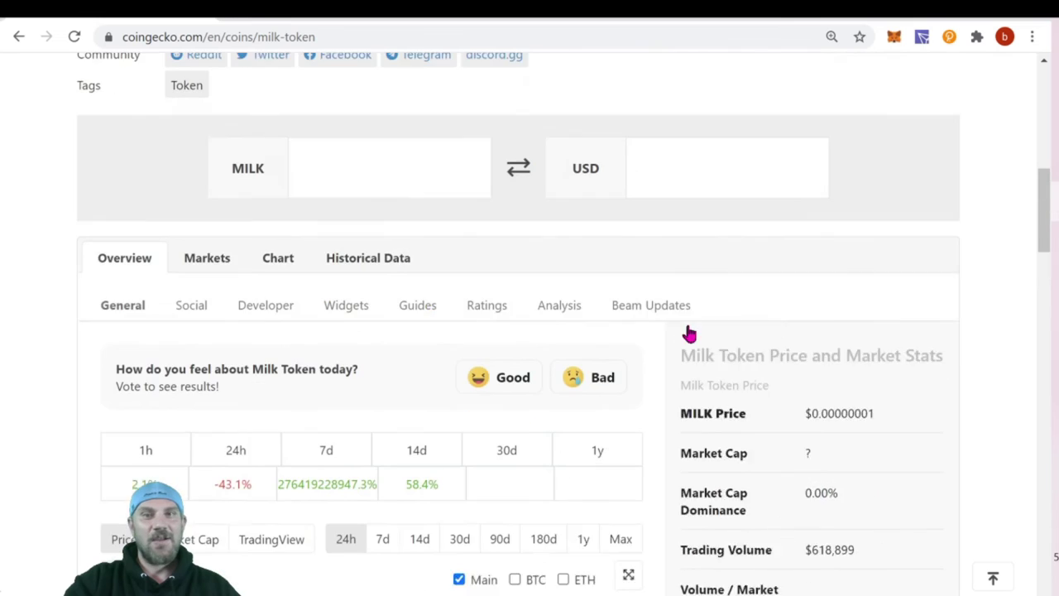
- Review the exchanges and trading pairs listed for Milk Token on its CoinGecko page
{"action": "scroll", "coordinate": [710, 329], "scroll_direction": "down", "scroll_amount": 15}
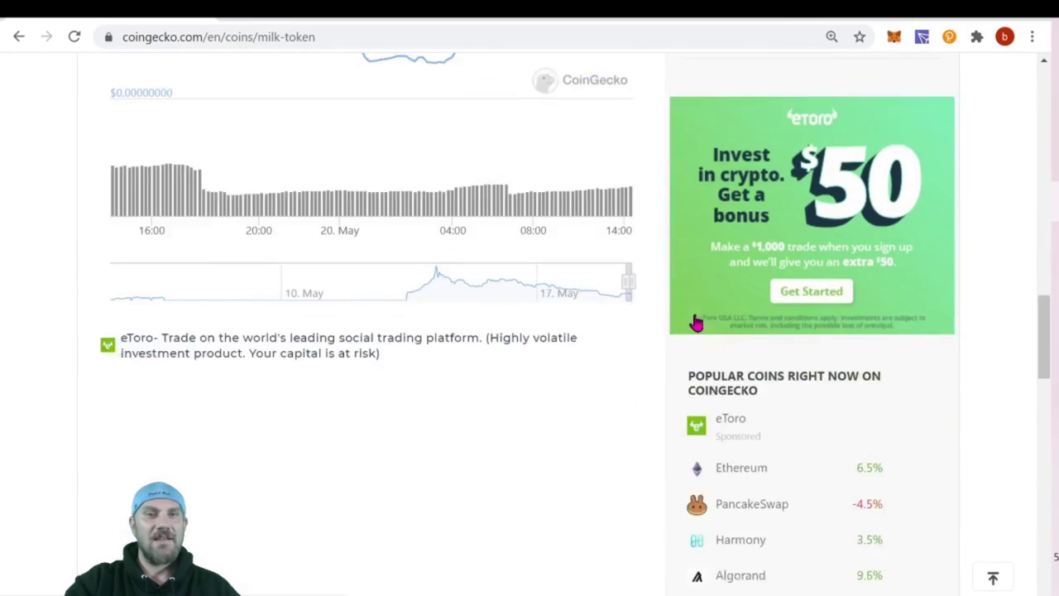
{"action": "scroll", "coordinate": [693, 321], "scroll_direction": "down", "scroll_amount": 3}
{"action": "scroll", "coordinate": [522, 286], "scroll_direction": "down", "scroll_amount": 1}
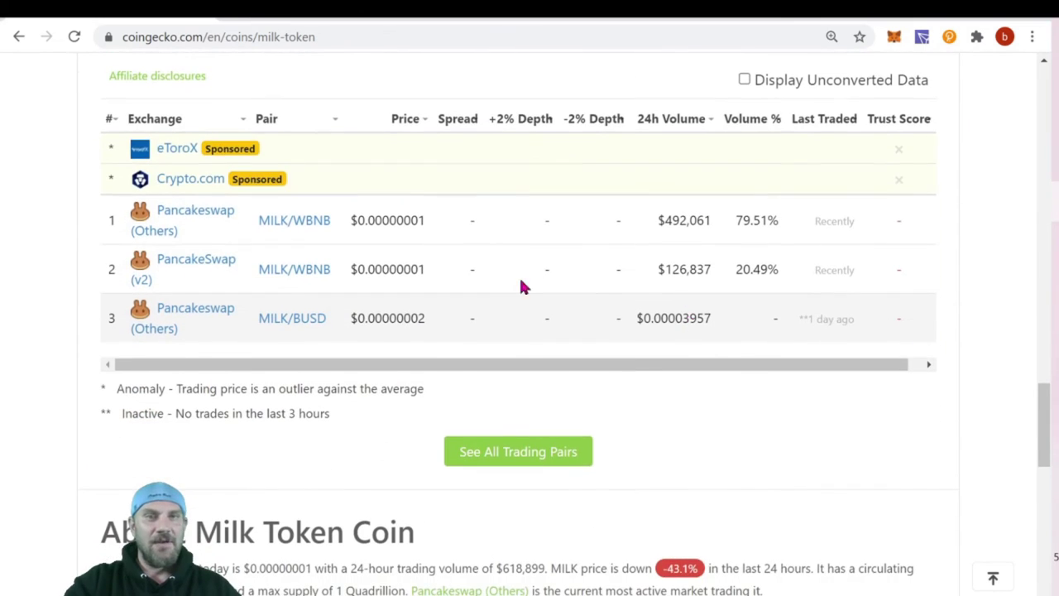
{"action": "scroll", "coordinate": [160, 217], "scroll_direction": "down", "scroll_amount": 1}
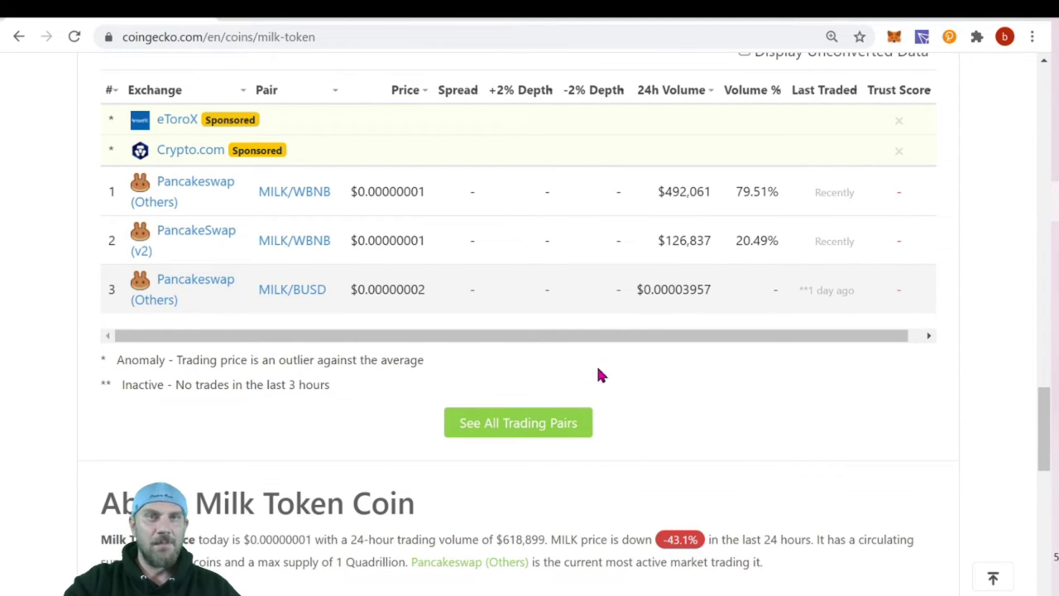
- Switch to milktoken.net, open the Buy Milk swap page on BoggedFinance and review its trade summary and routing options
{"action": "left_click", "coordinate": [326, 19]}
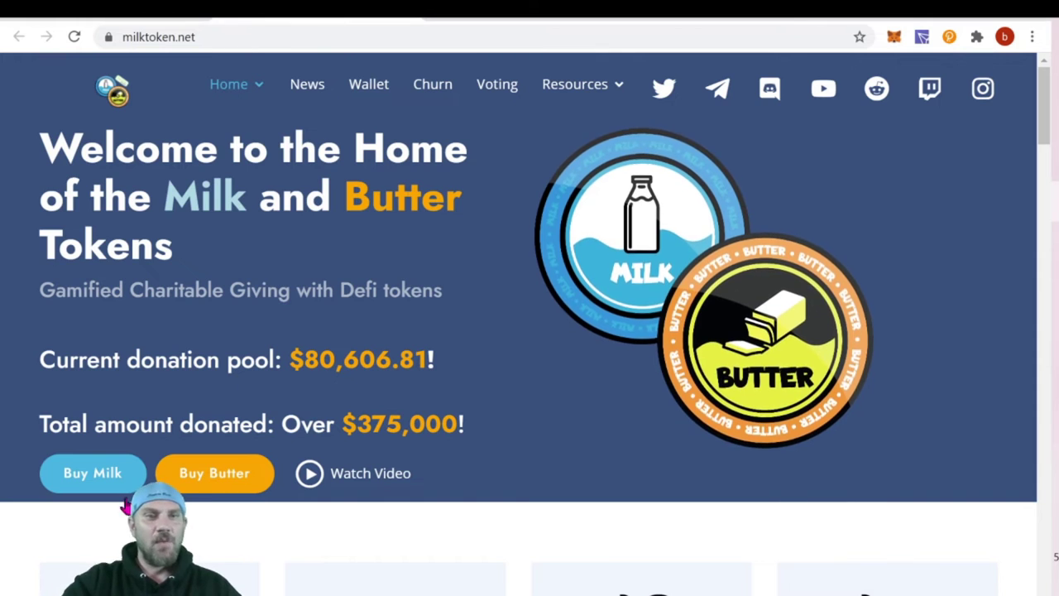
{"action": "left_click", "coordinate": [89, 478]}
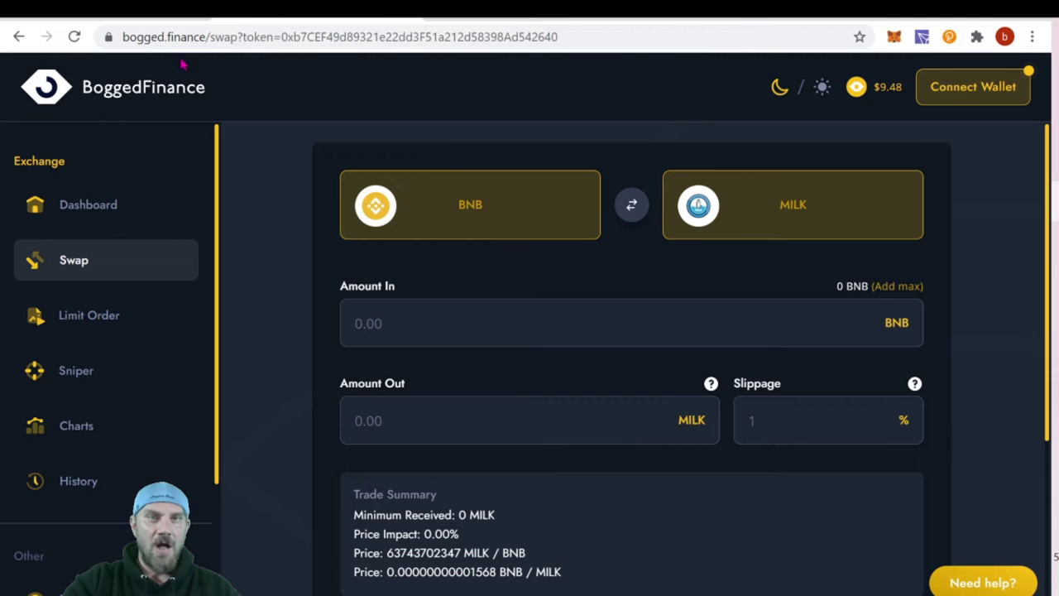
{"action": "scroll", "coordinate": [988, 293], "scroll_direction": "down", "scroll_amount": 2}
{"action": "scroll", "coordinate": [993, 304], "scroll_direction": "down", "scroll_amount": 1}
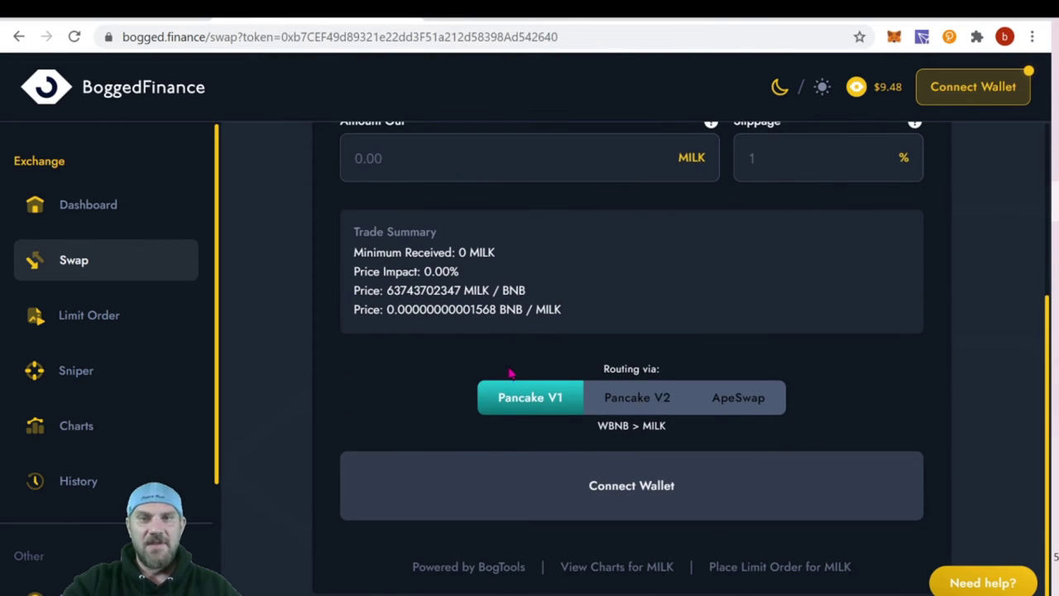
{"action": "scroll", "coordinate": [979, 392], "scroll_direction": "up", "scroll_amount": 2}
{"action": "scroll", "coordinate": [978, 392], "scroll_direction": "up", "scroll_amount": 1}
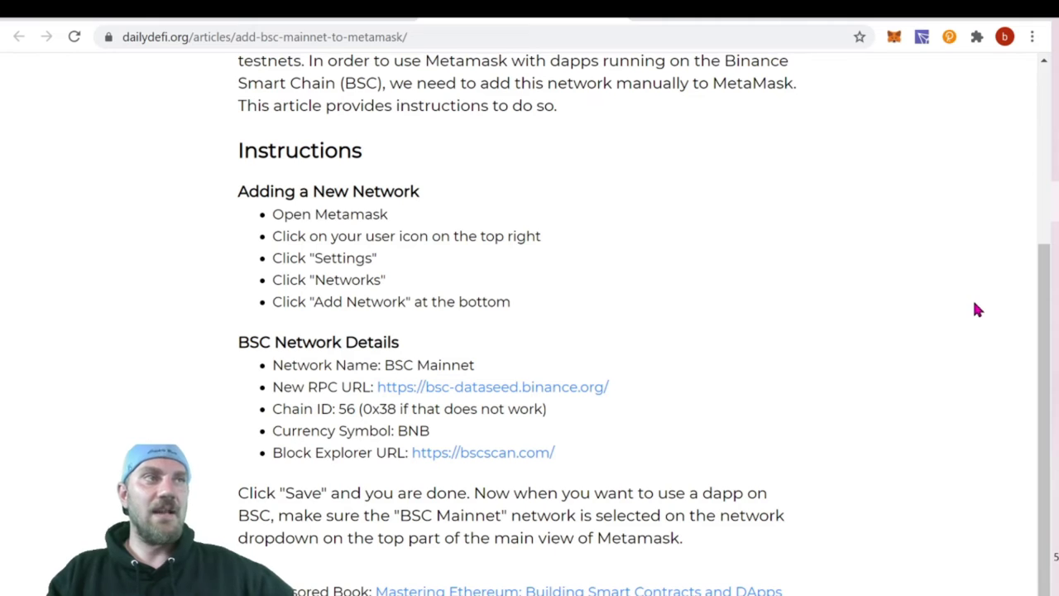
- Open the MetaMask wallet in expanded view and bring up the Custom RPC form for adding a network
{"action": "left_click", "coordinate": [899, 42]}
{"action": "left_click", "coordinate": [890, 140]}
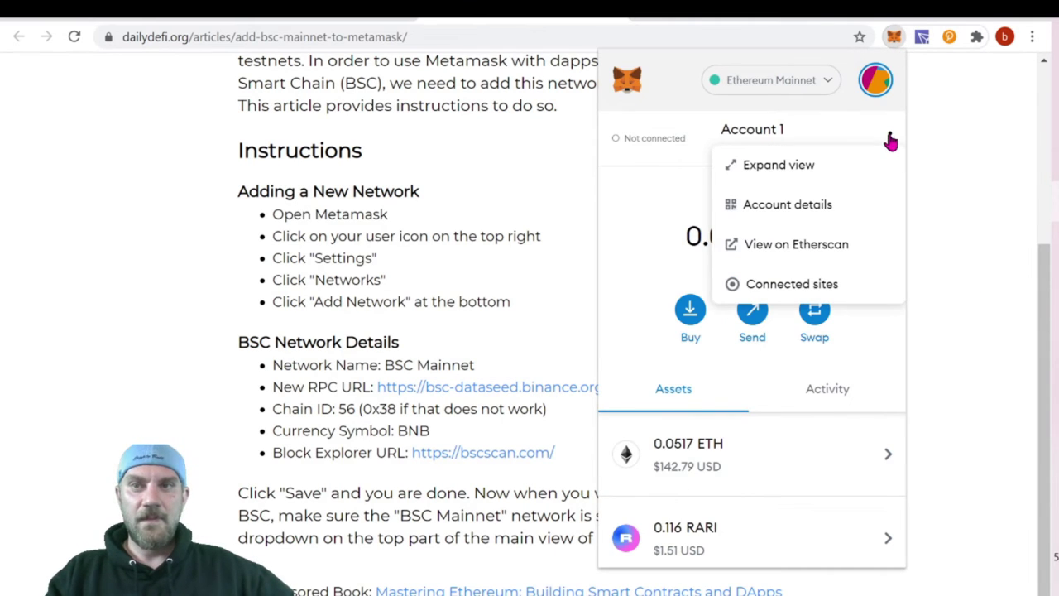
{"action": "left_click", "coordinate": [776, 166]}
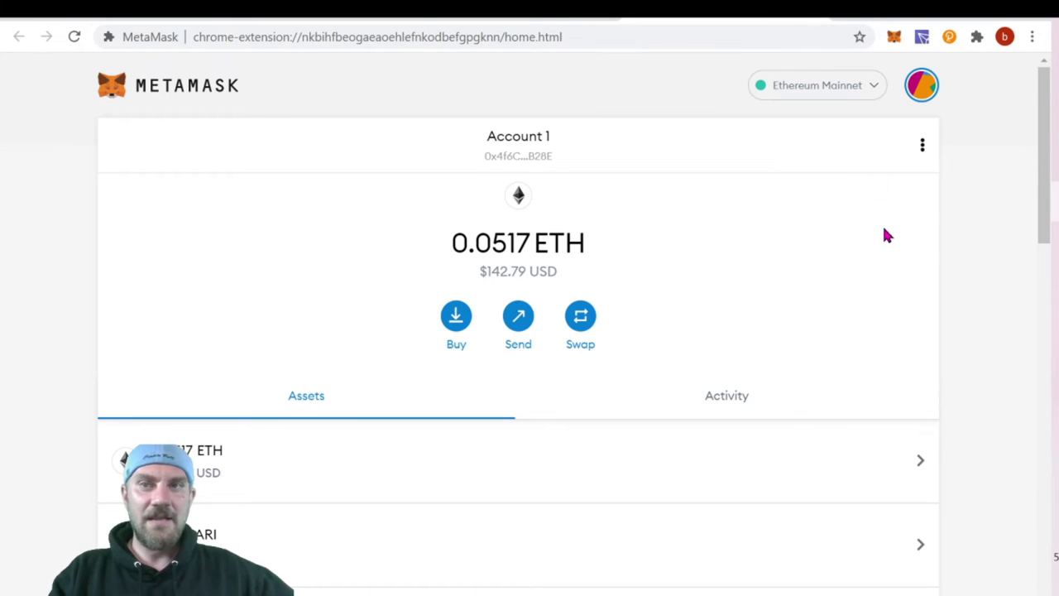
{"action": "left_click", "coordinate": [839, 89]}
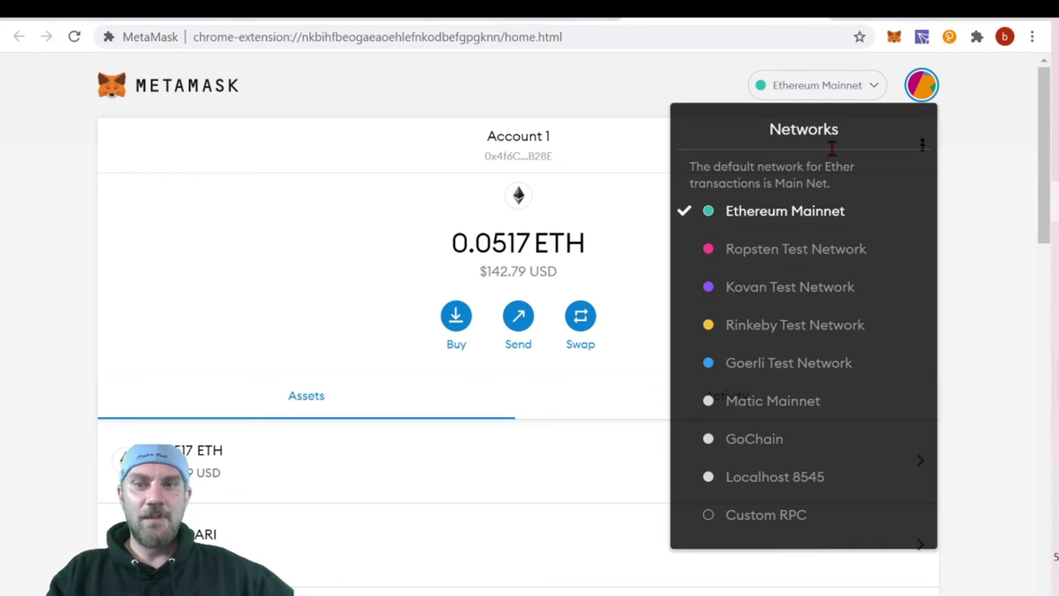
{"action": "left_click", "coordinate": [778, 515]}
{"action": "scroll", "coordinate": [960, 335], "scroll_direction": "down", "scroll_amount": 2}
{"action": "scroll", "coordinate": [712, 307], "scroll_direction": "down", "scroll_amount": 2}
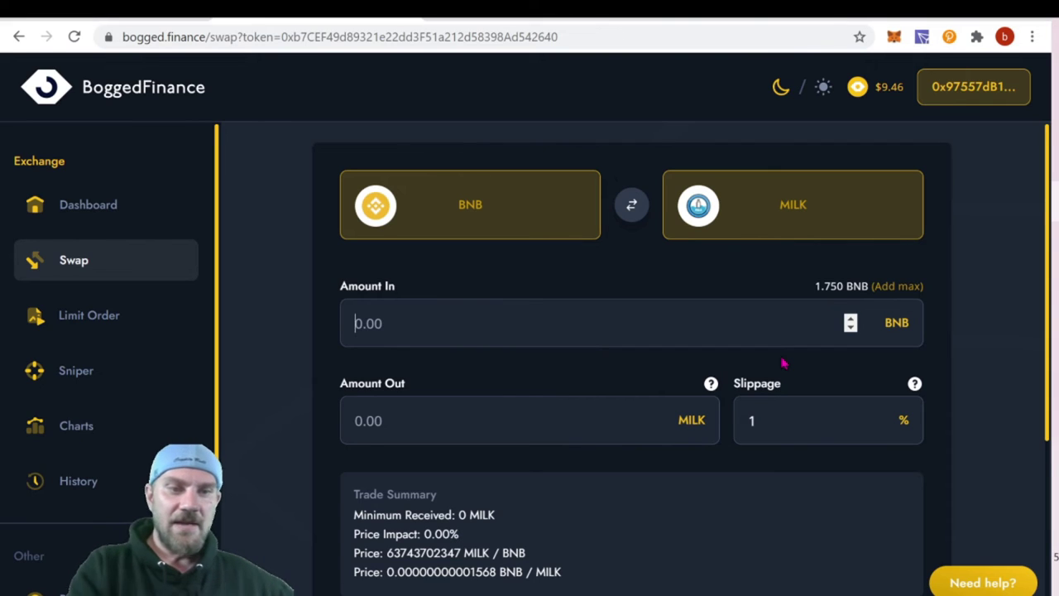
- Enter 1 BNB as the amount to swap for MILK on BoggedFinance and check the trade summary
{"action": "type", "text": "1"}
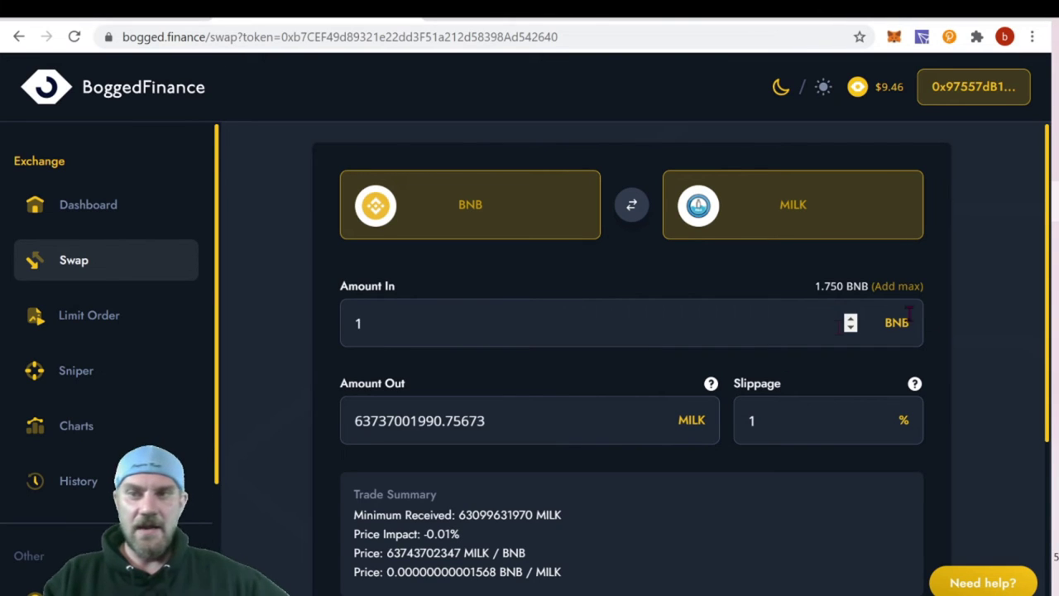
{"action": "scroll", "coordinate": [1023, 315], "scroll_direction": "down", "scroll_amount": 1}
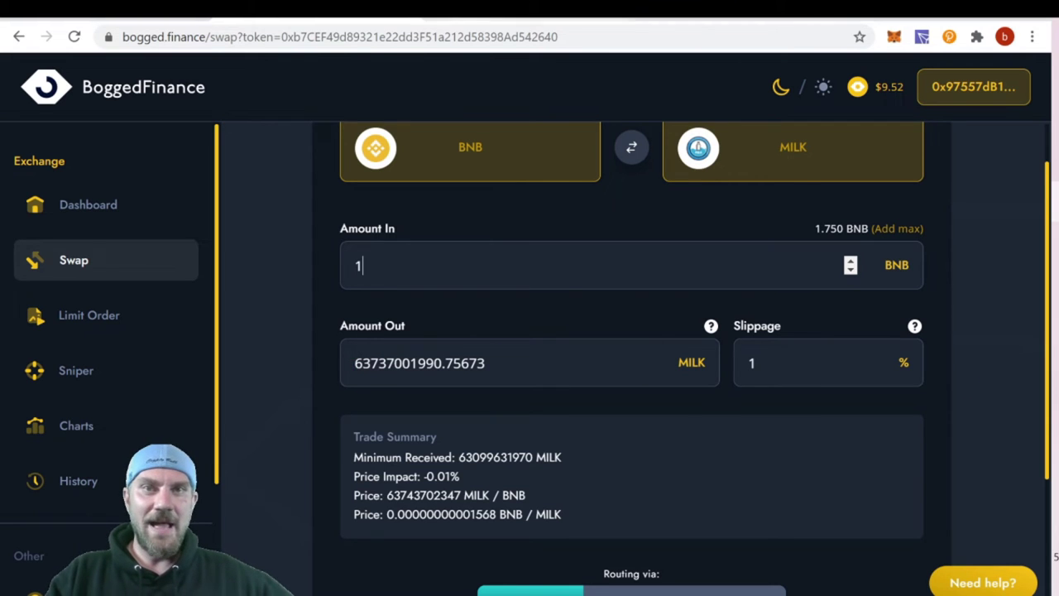
- Switch to PancakeSwap, accept the imported Milk token warning and enter 1 BNB to get a MILK quote
{"action": "key", "text": "ctrl+Tab"}
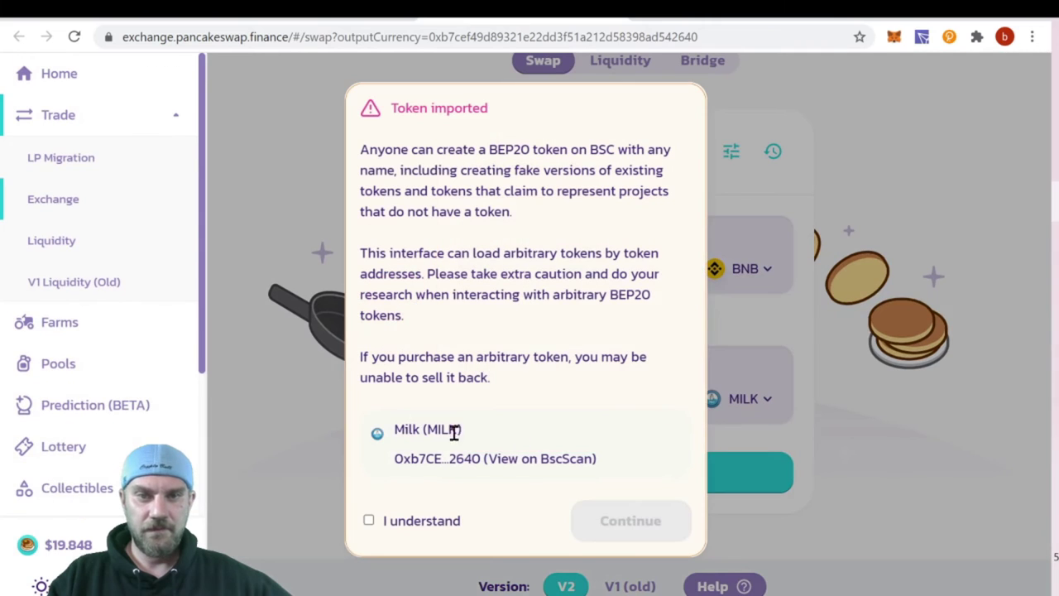
{"action": "left_click", "coordinate": [369, 523]}
{"action": "left_click", "coordinate": [631, 523]}
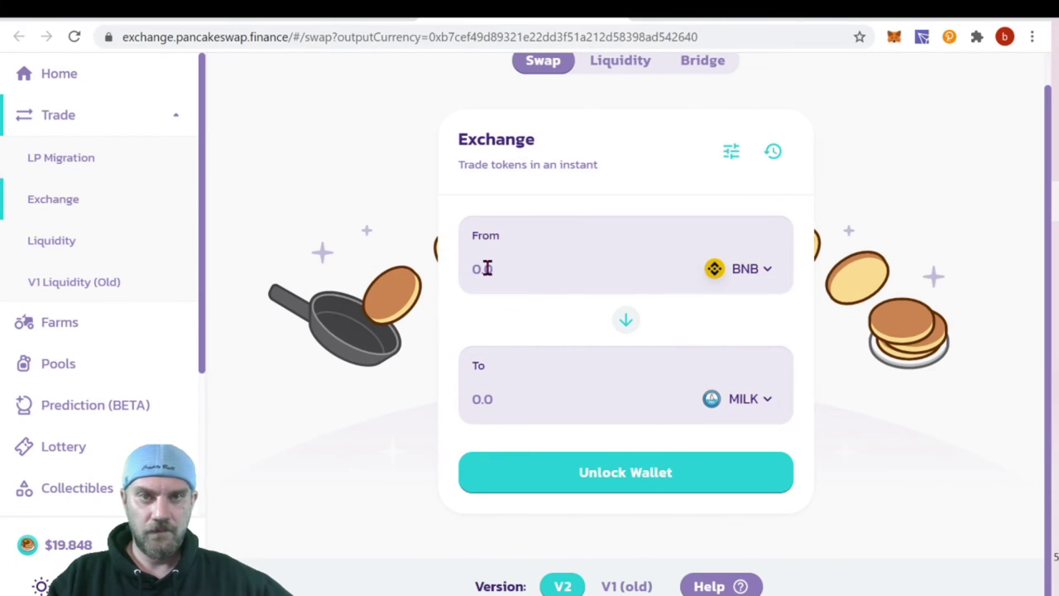
{"action": "left_click", "coordinate": [488, 268]}
{"action": "type", "text": "1"}
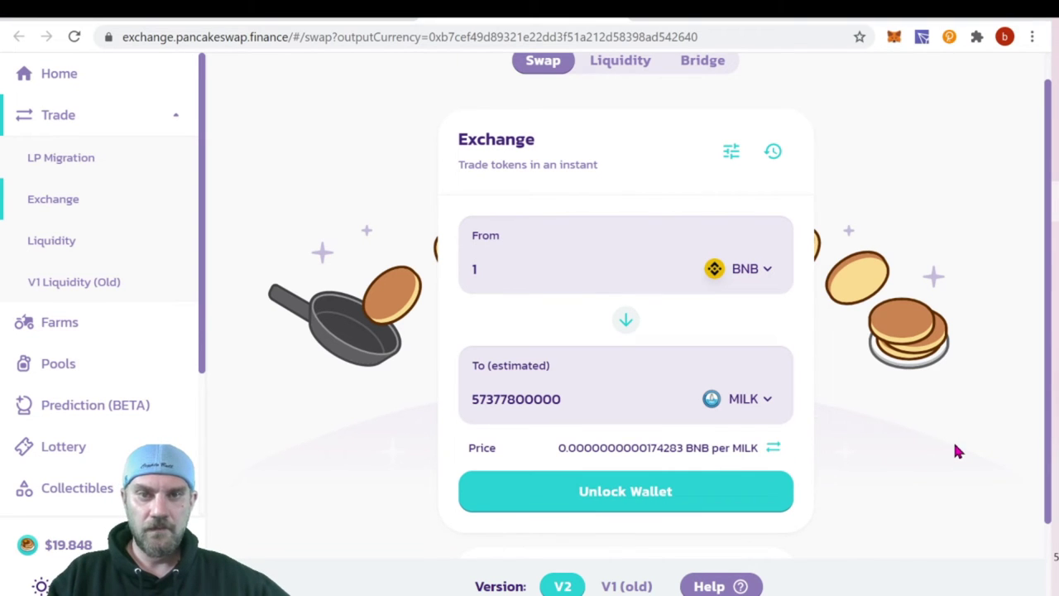
{"action": "scroll", "coordinate": [956, 451], "scroll_direction": "down", "scroll_amount": 1}
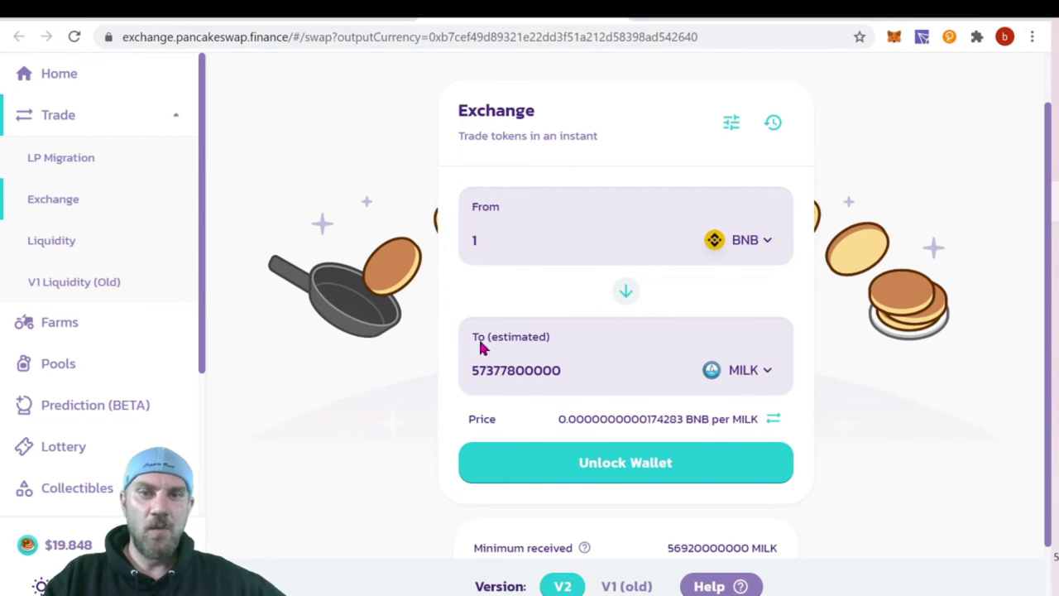
- Return to the BoggedFinance swap and set the amount in to .5 BNB
{"action": "left_click", "coordinate": [310, 17]}
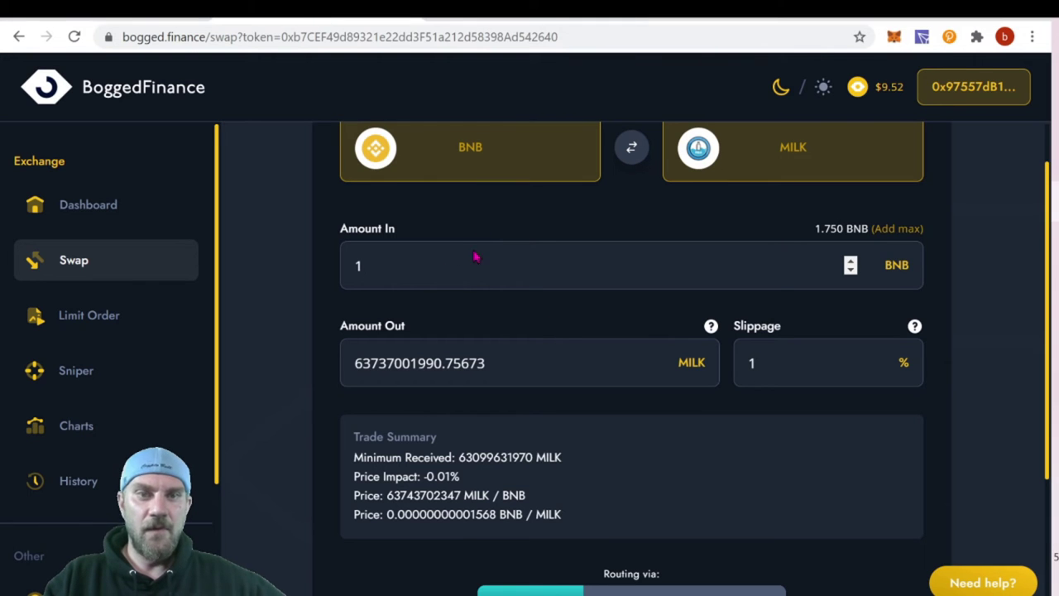
{"action": "left_click", "coordinate": [476, 257]}
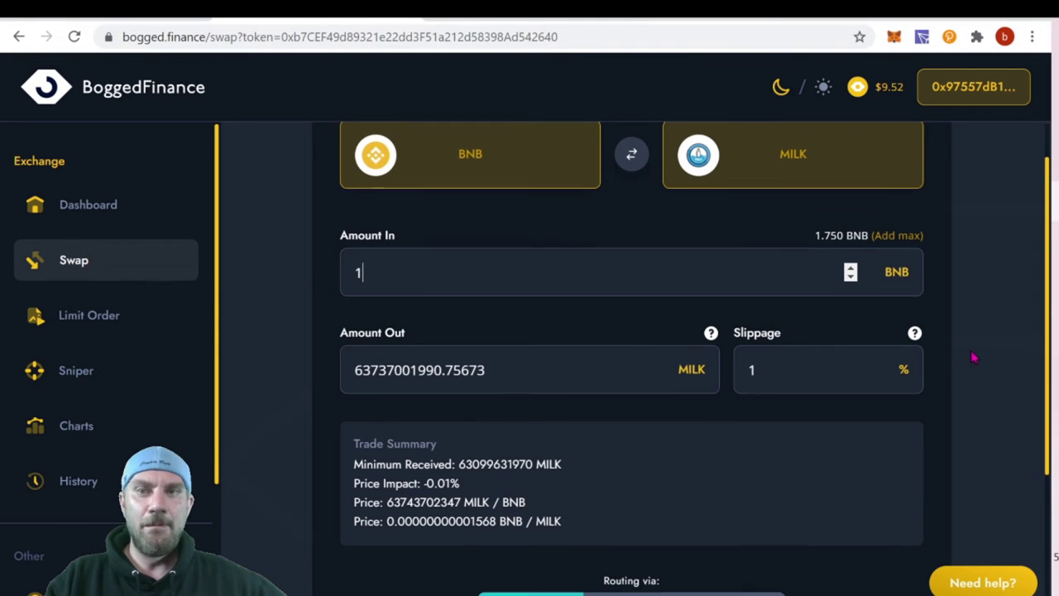
{"action": "scroll", "coordinate": [972, 360], "scroll_direction": "up", "scroll_amount": 1}
{"action": "left_click_drag", "start_coordinate": [402, 324], "coordinate": [300, 331]}
{"action": "key", "text": "BackSpace"}
{"action": "type", "text": ".5"}
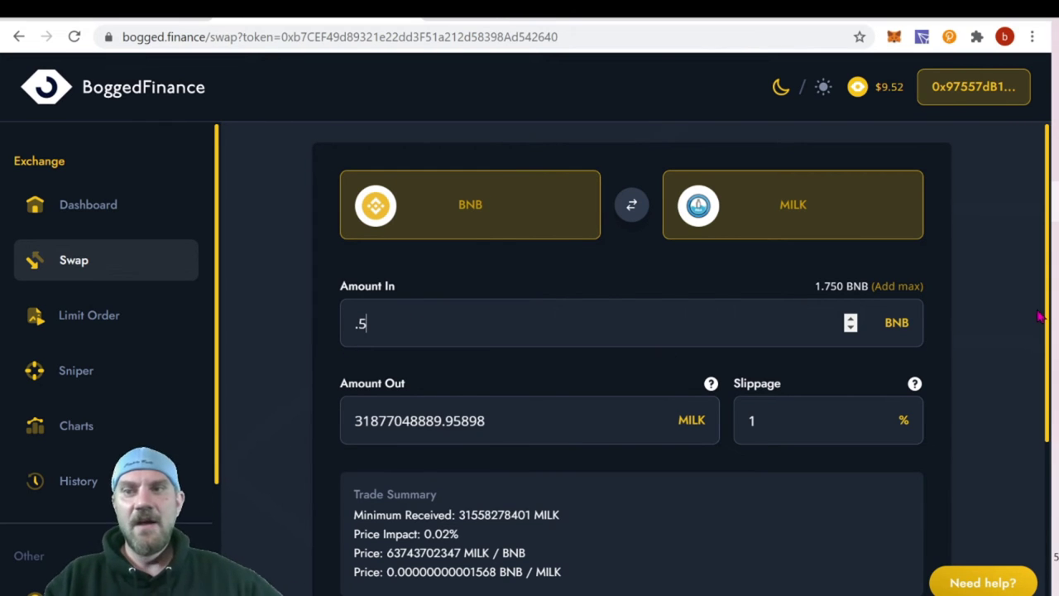
- Submit the BNB to MILK swap routed via Pancake V1 and confirm the transaction in MetaMask
{"action": "left_click_drag", "start_coordinate": [1047, 234], "coordinate": [1043, 315]}
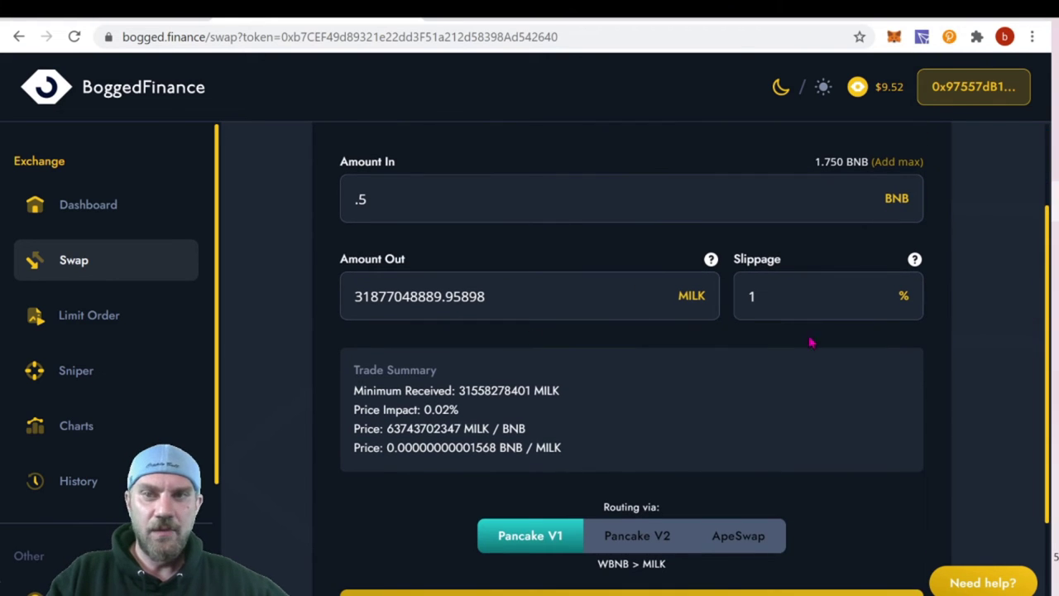
{"action": "left_click_drag", "start_coordinate": [1053, 307], "coordinate": [1034, 436]}
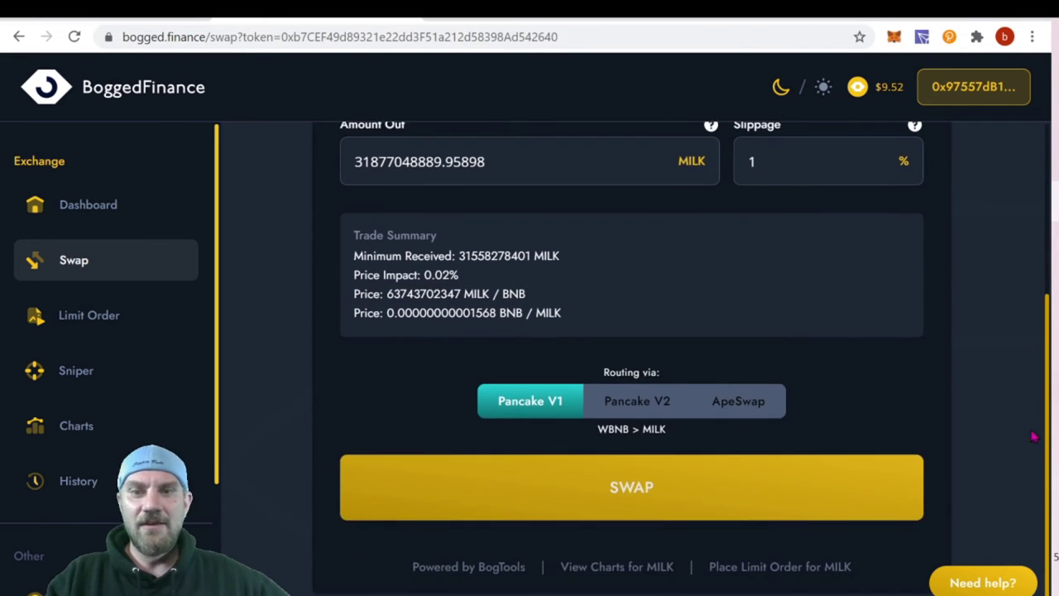
{"action": "left_click", "coordinate": [605, 500]}
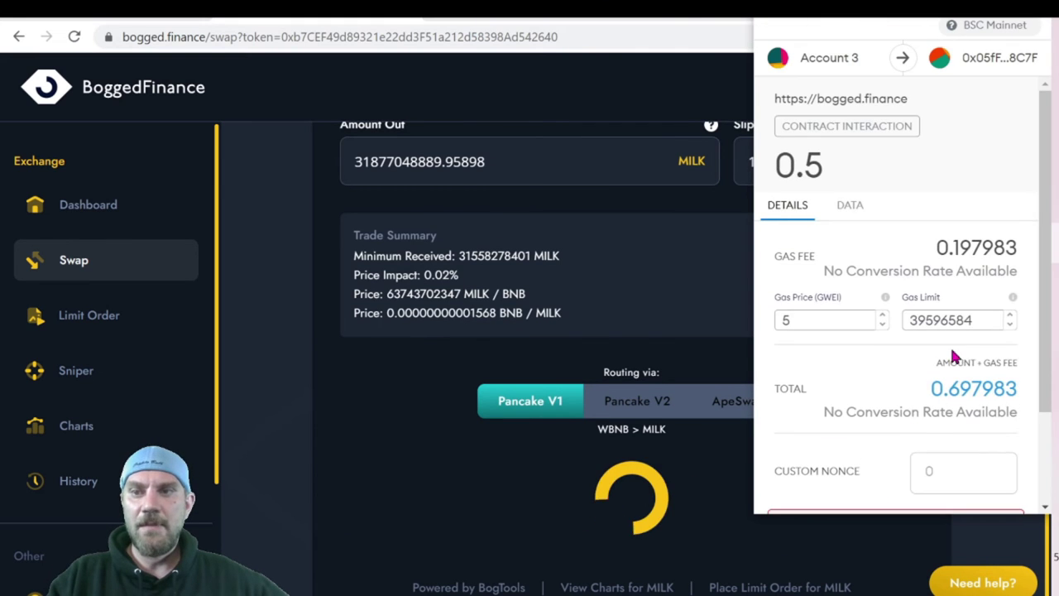
{"action": "scroll", "coordinate": [944, 358], "scroll_direction": "down", "scroll_amount": 2}
{"action": "left_click", "coordinate": [973, 481]}
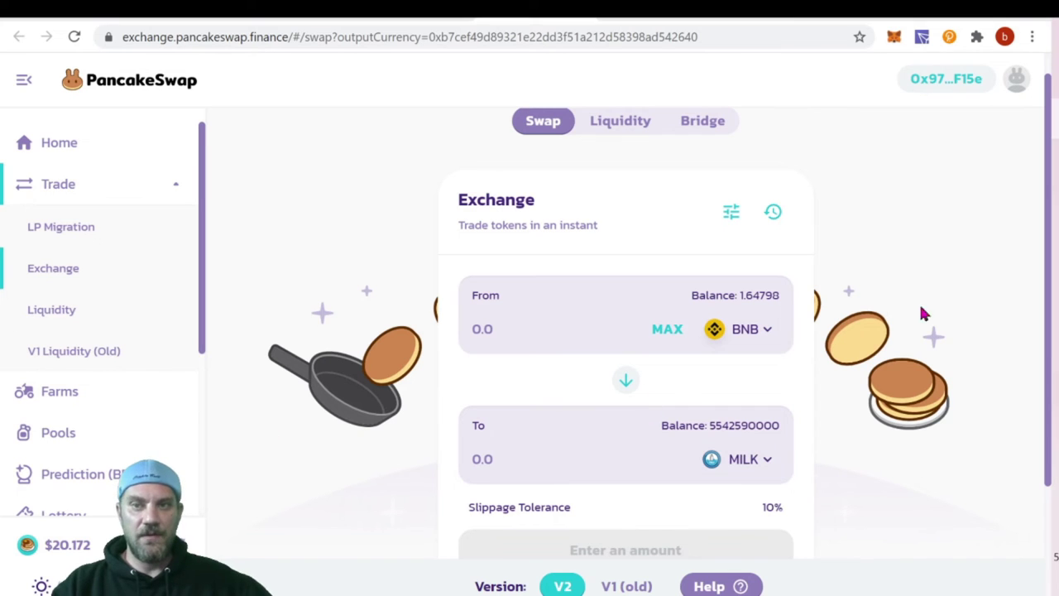
- Review the BNB to MILK exchange form on PancakeSwap and open its settings with the slippage tolerance
{"action": "scroll", "coordinate": [1009, 304], "scroll_direction": "down", "scroll_amount": 1}
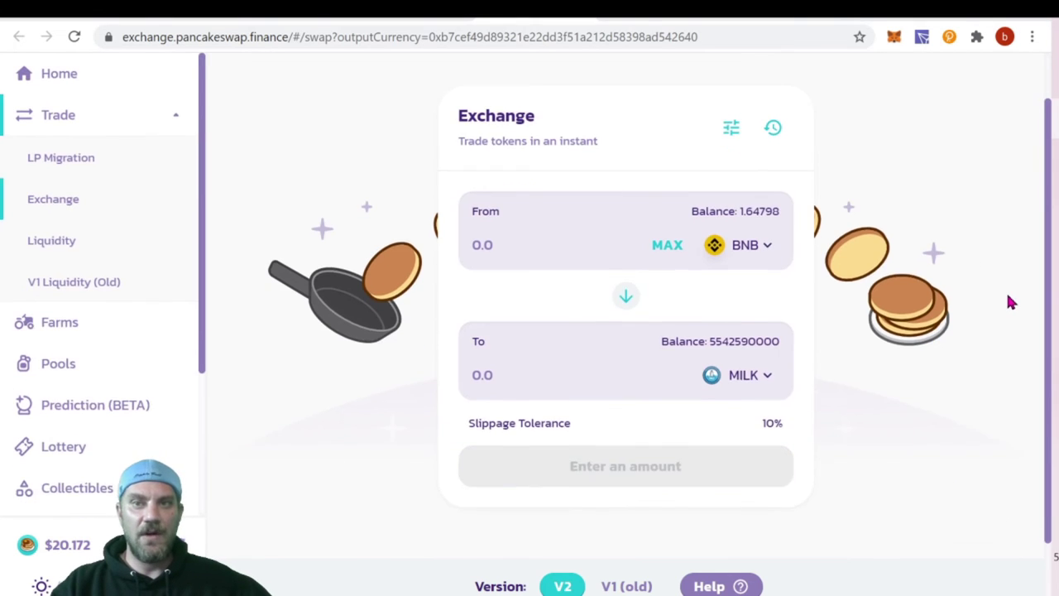
{"action": "scroll", "coordinate": [1009, 304], "scroll_direction": "up", "scroll_amount": 2}
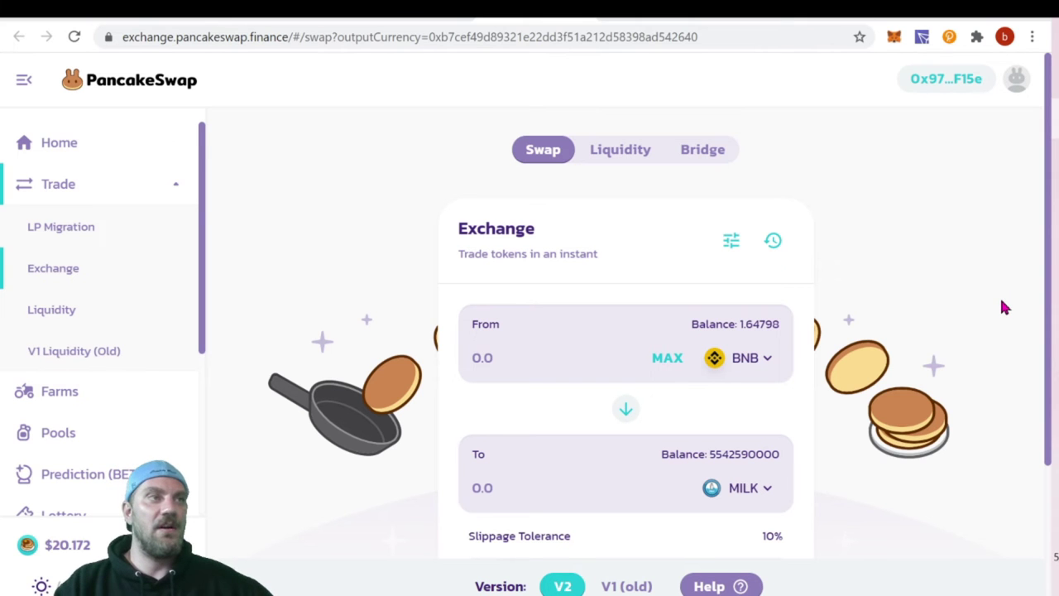
{"action": "scroll", "coordinate": [1000, 296], "scroll_direction": "down", "scroll_amount": 2}
{"action": "scroll", "coordinate": [951, 273], "scroll_direction": "up", "scroll_amount": 2}
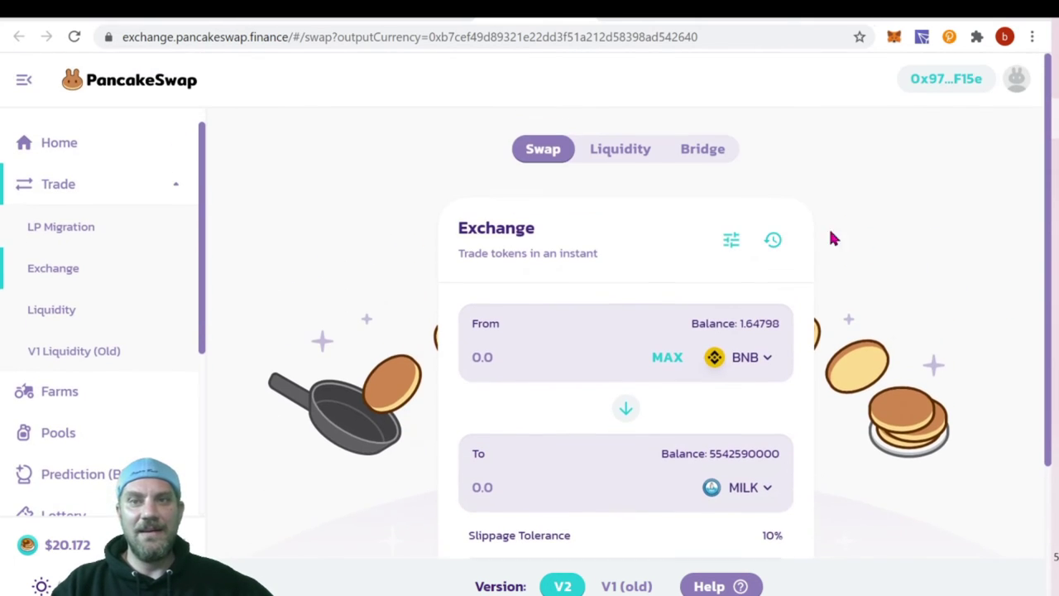
{"action": "left_click", "coordinate": [729, 246]}
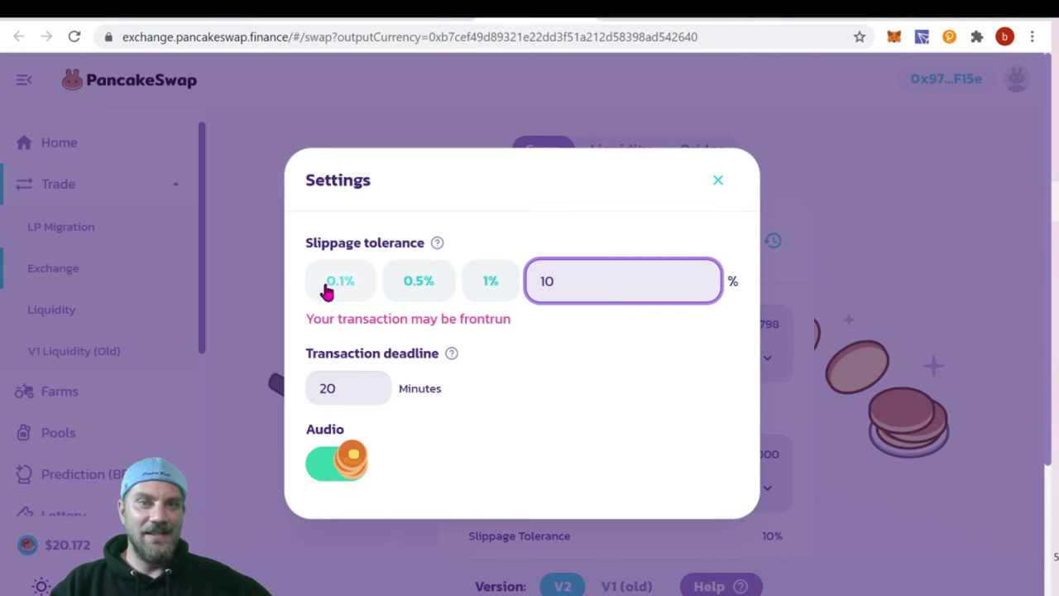
- Close the swap settings and enter .1 BNB as the amount to exchange for MILK
{"action": "left_click", "coordinate": [720, 181]}
{"action": "scroll", "coordinate": [956, 222], "scroll_direction": "down", "scroll_amount": 2}
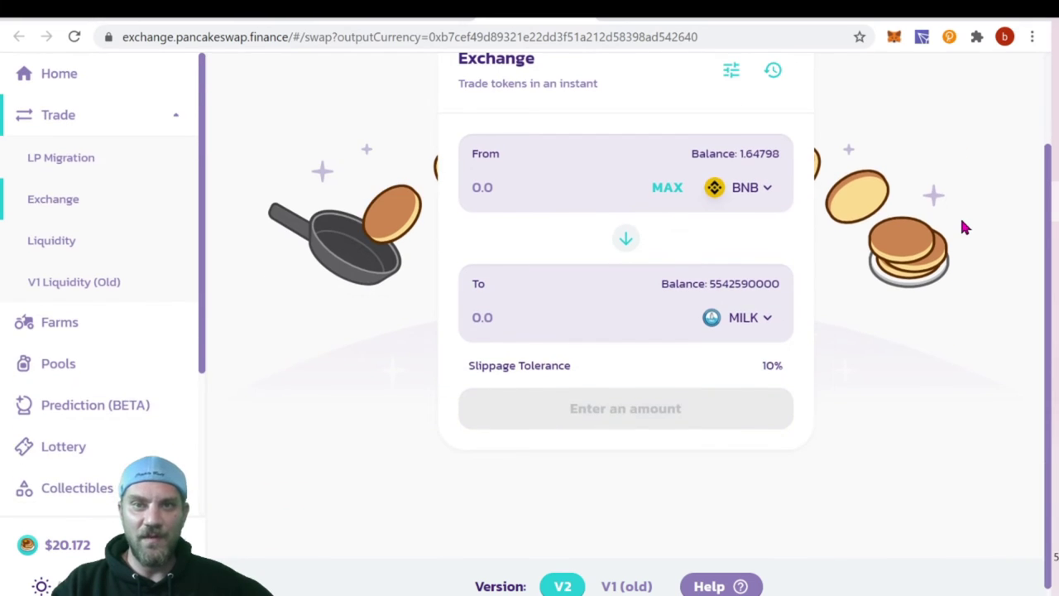
{"action": "scroll", "coordinate": [960, 219], "scroll_direction": "up", "scroll_amount": 2}
{"action": "scroll", "coordinate": [960, 219], "scroll_direction": "down", "scroll_amount": 1}
{"action": "scroll", "coordinate": [960, 220], "scroll_direction": "down", "scroll_amount": 1}
{"action": "left_click", "coordinate": [529, 217]}
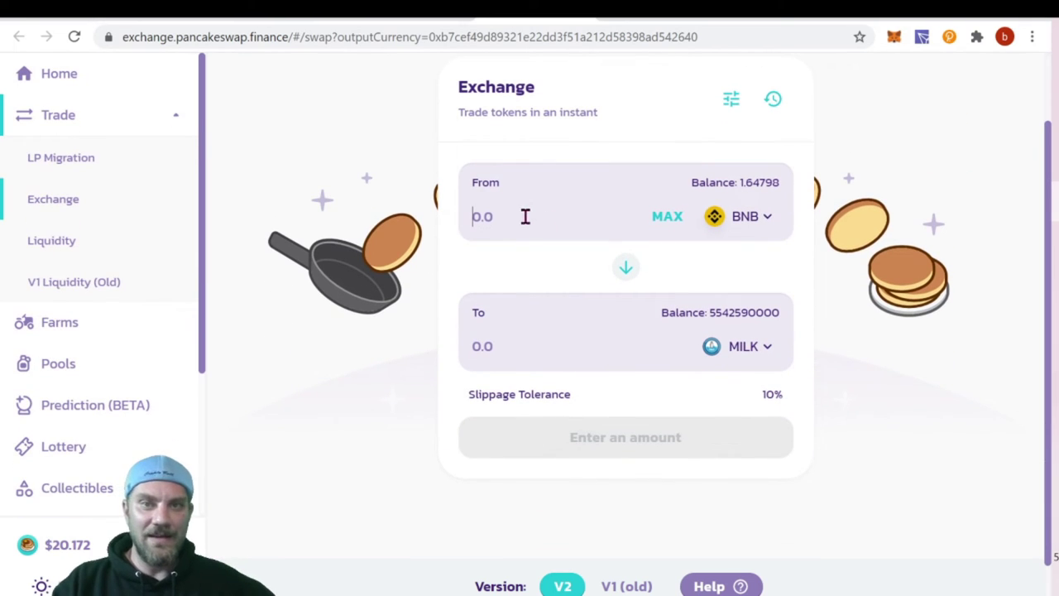
{"action": "type", "text": ".1"}
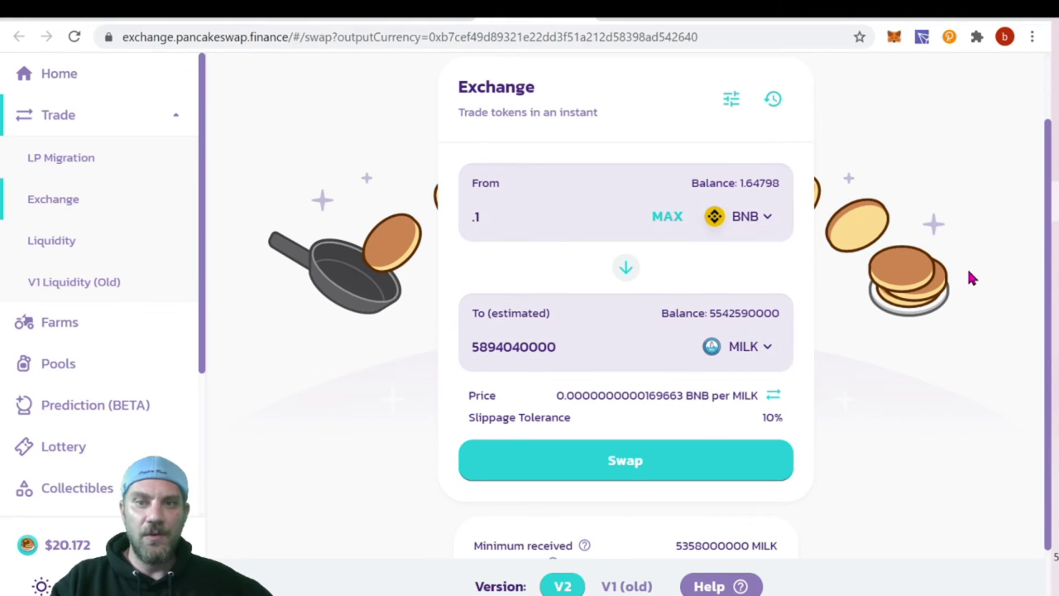
- Review the quote details, submit the swap of .1 BNB for MILK and confirm the transaction in MetaMask
{"action": "scroll", "coordinate": [969, 274], "scroll_direction": "down", "scroll_amount": 1}
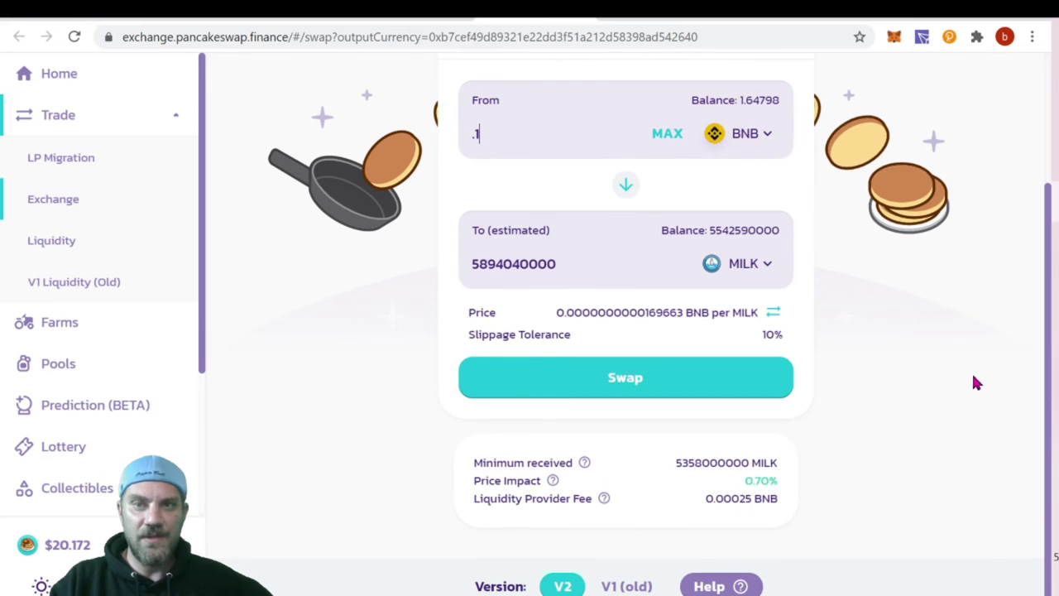
{"action": "scroll", "coordinate": [972, 380], "scroll_direction": "up", "scroll_amount": 3}
{"action": "scroll", "coordinate": [983, 383], "scroll_direction": "down", "scroll_amount": 2}
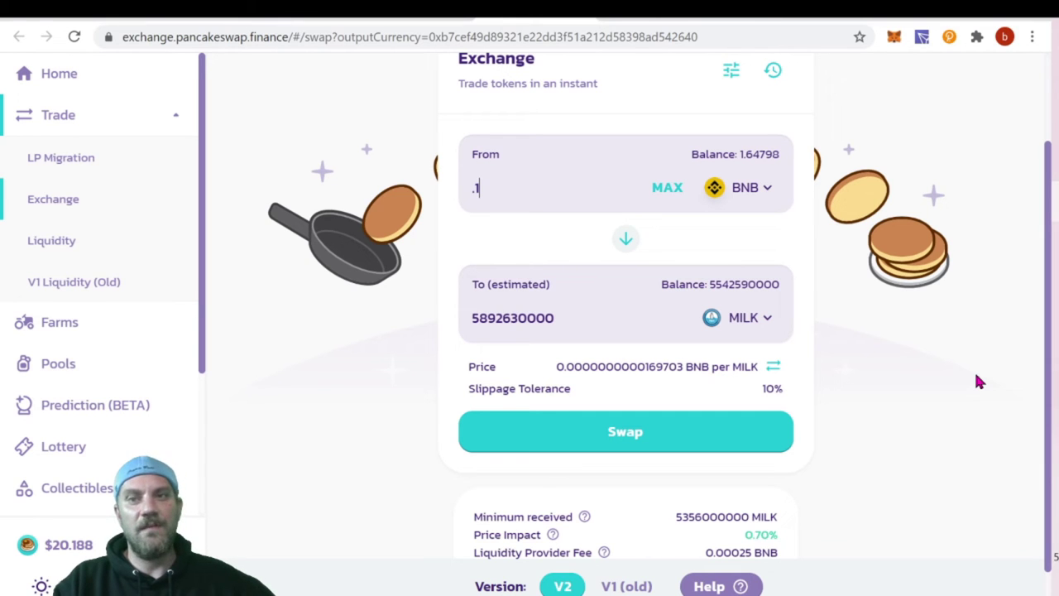
{"action": "left_click", "coordinate": [633, 439]}
{"action": "left_click", "coordinate": [523, 506]}
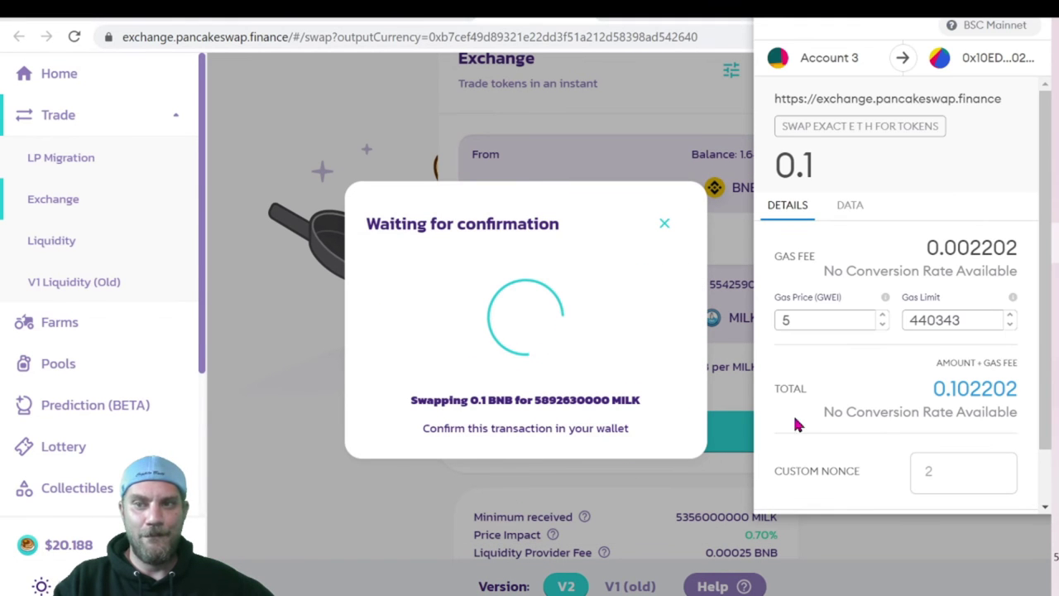
{"action": "scroll", "coordinate": [828, 414], "scroll_direction": "down", "scroll_amount": 2}
{"action": "left_click", "coordinate": [959, 489]}
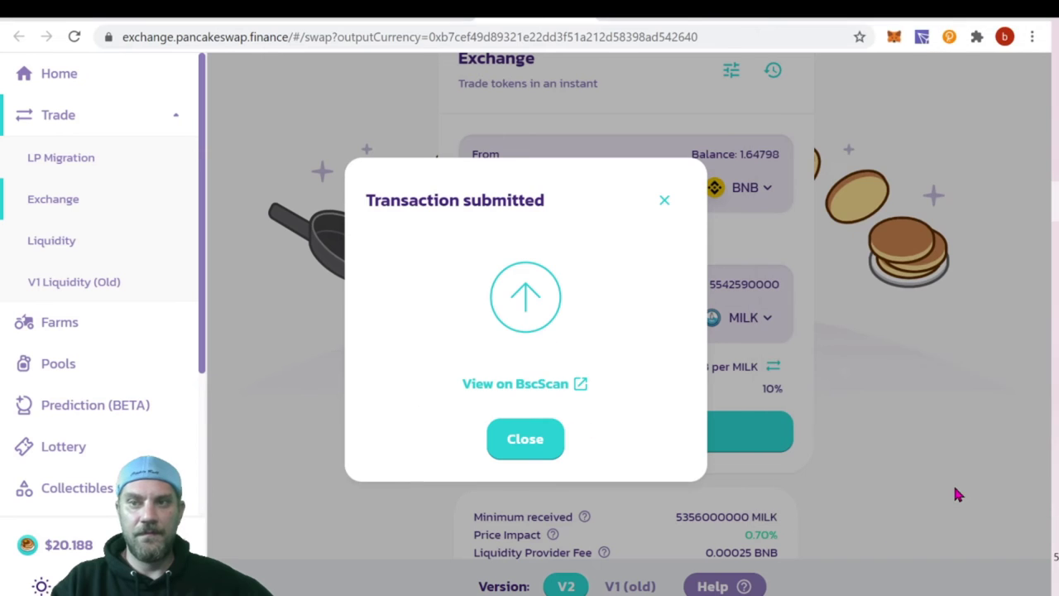
- View the submitted swap on BscScan, reload the page and check its status, transferred tokens and transaction fee
{"action": "left_click", "coordinate": [560, 388]}
{"action": "scroll", "coordinate": [810, 380], "scroll_direction": "down", "scroll_amount": 2}
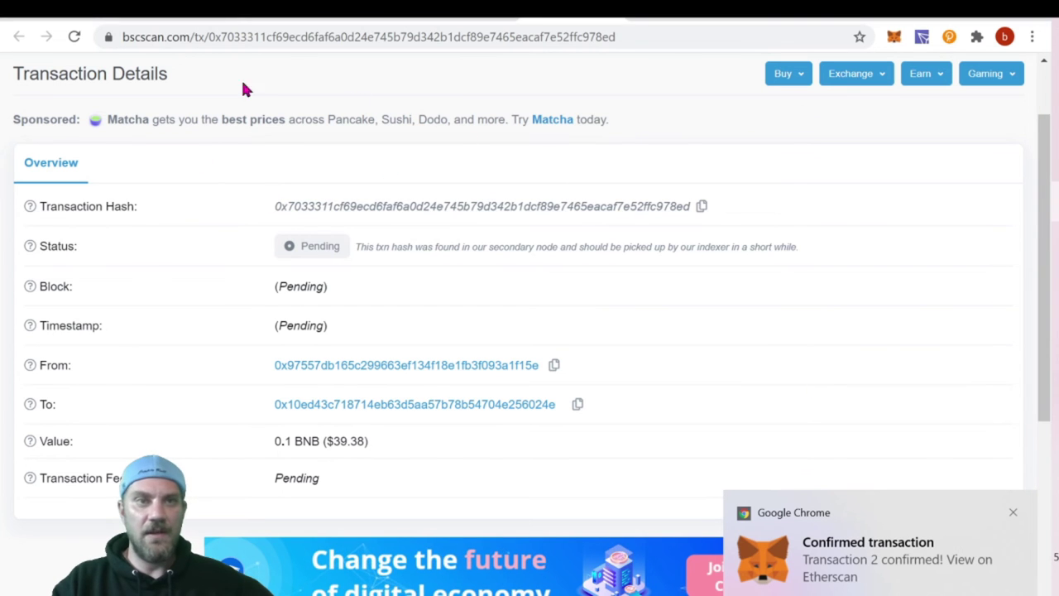
{"action": "left_click", "coordinate": [74, 36]}
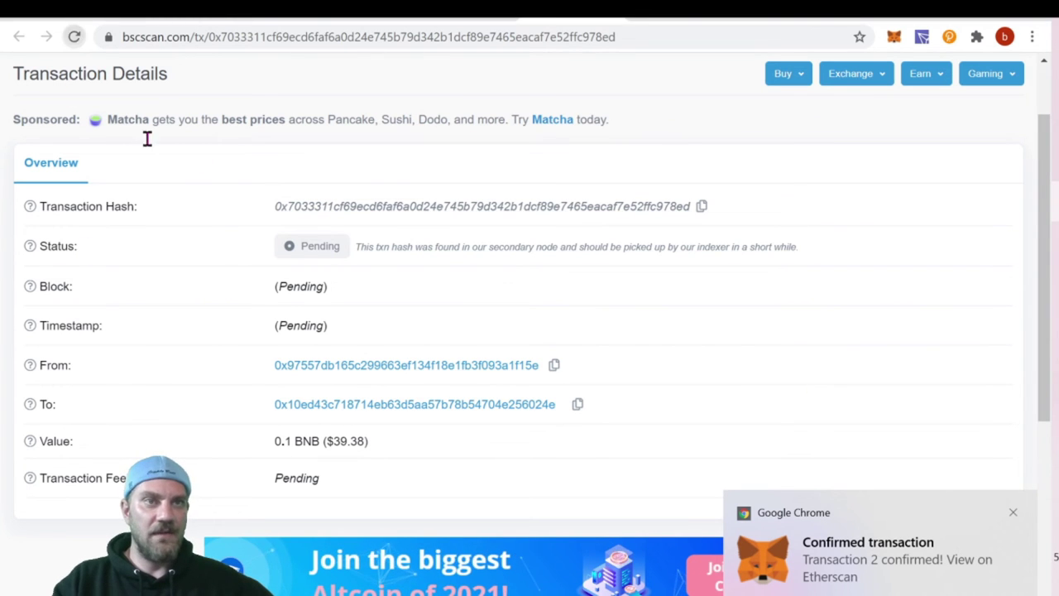
{"action": "scroll", "coordinate": [496, 224], "scroll_direction": "down", "scroll_amount": 1}
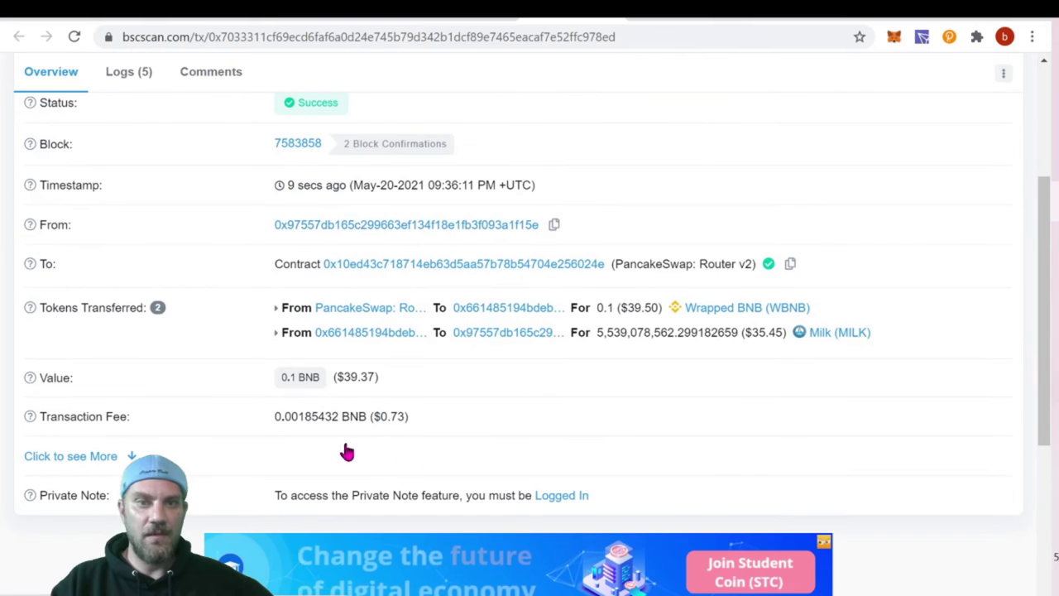
{"action": "scroll", "coordinate": [679, 358], "scroll_direction": "up", "scroll_amount": 1}
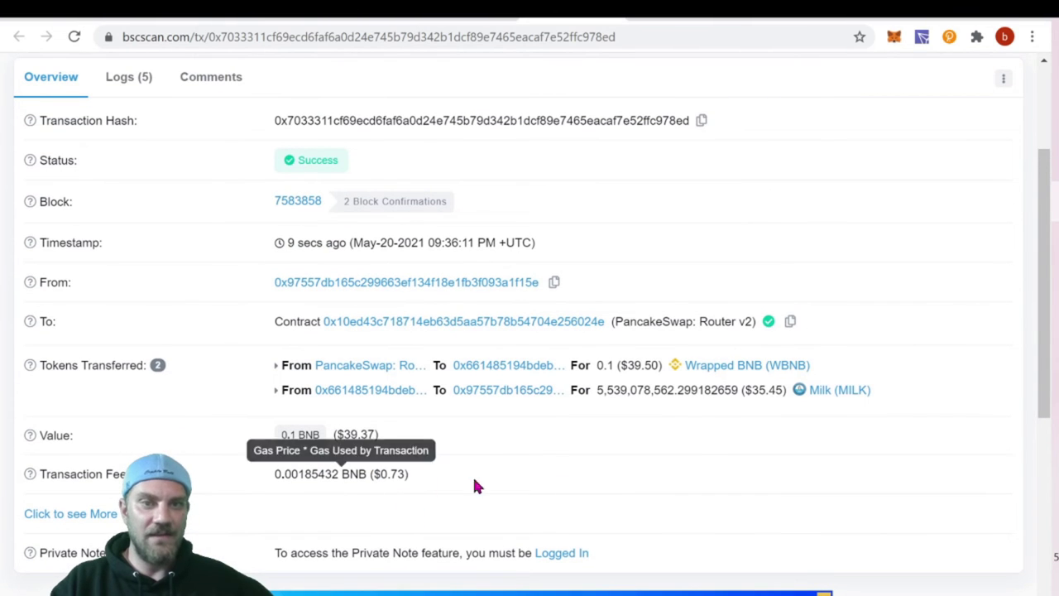
{"action": "scroll", "coordinate": [897, 423], "scroll_direction": "up", "scroll_amount": 1}
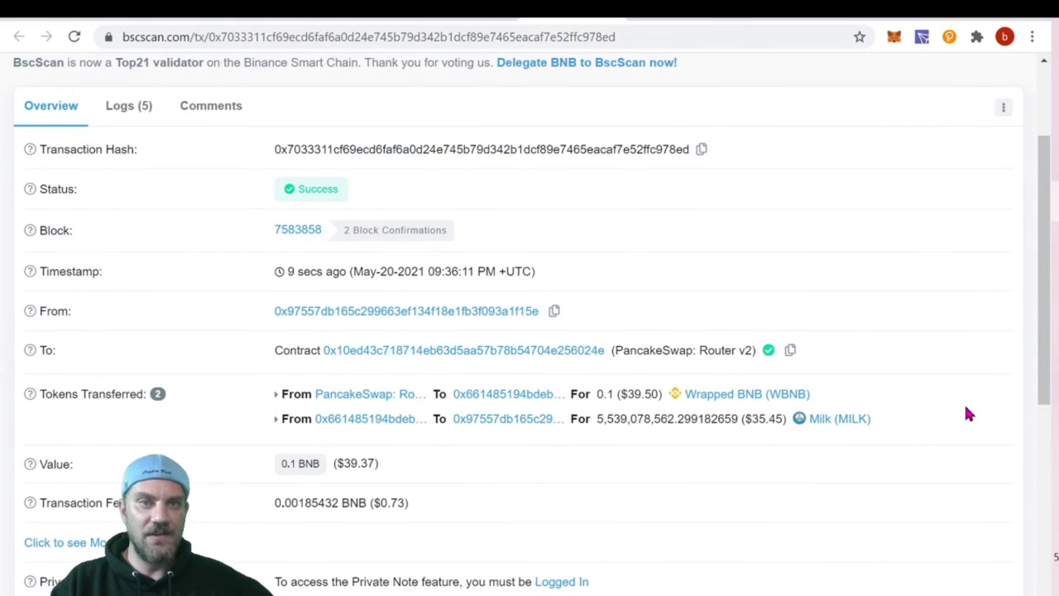
{"action": "scroll", "coordinate": [965, 413], "scroll_direction": "down", "scroll_amount": 1}
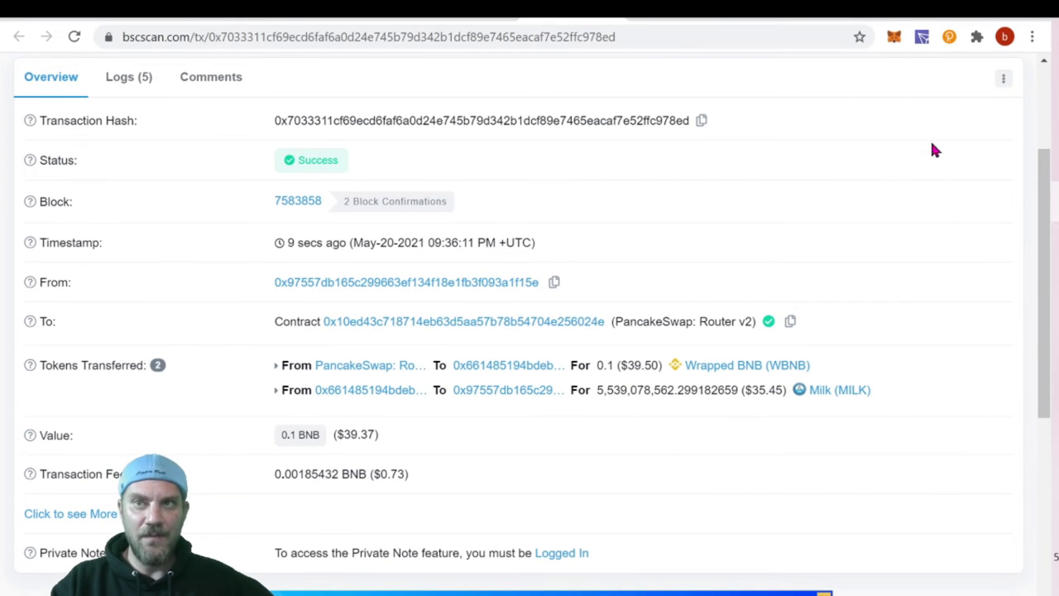
- Check the wallet's BNB and MILK balances in MetaMask and close the wallet
{"action": "left_click", "coordinate": [896, 37]}
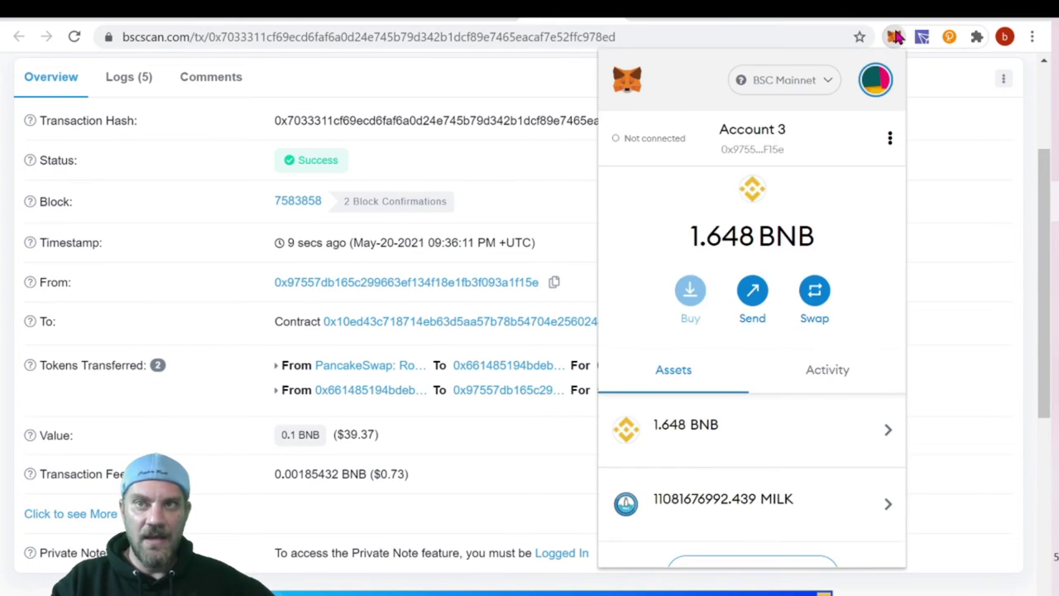
{"action": "scroll", "coordinate": [816, 383], "scroll_direction": "down", "scroll_amount": 1}
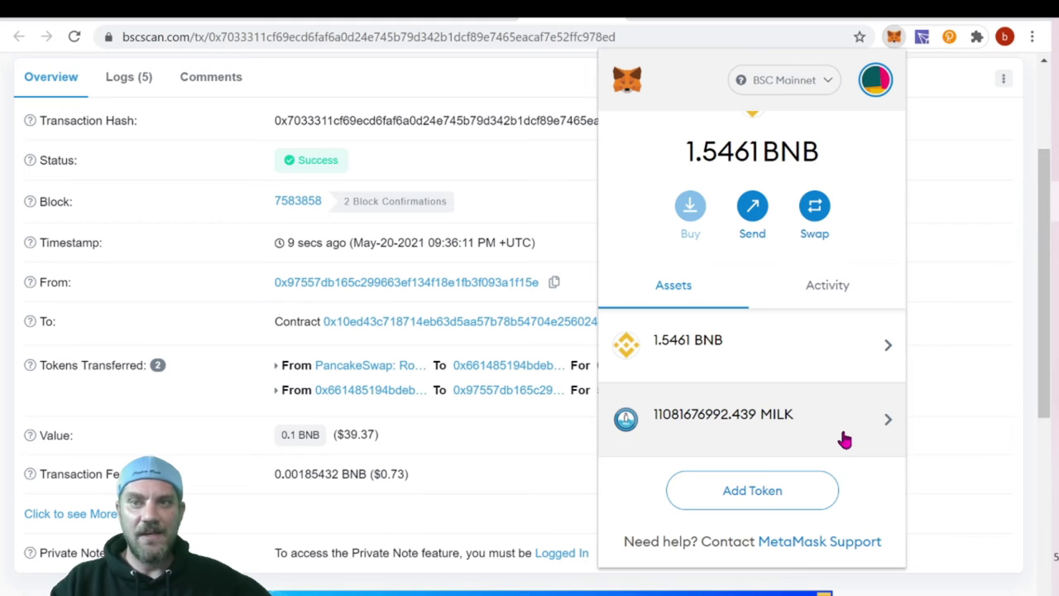
{"action": "left_click", "coordinate": [957, 134]}
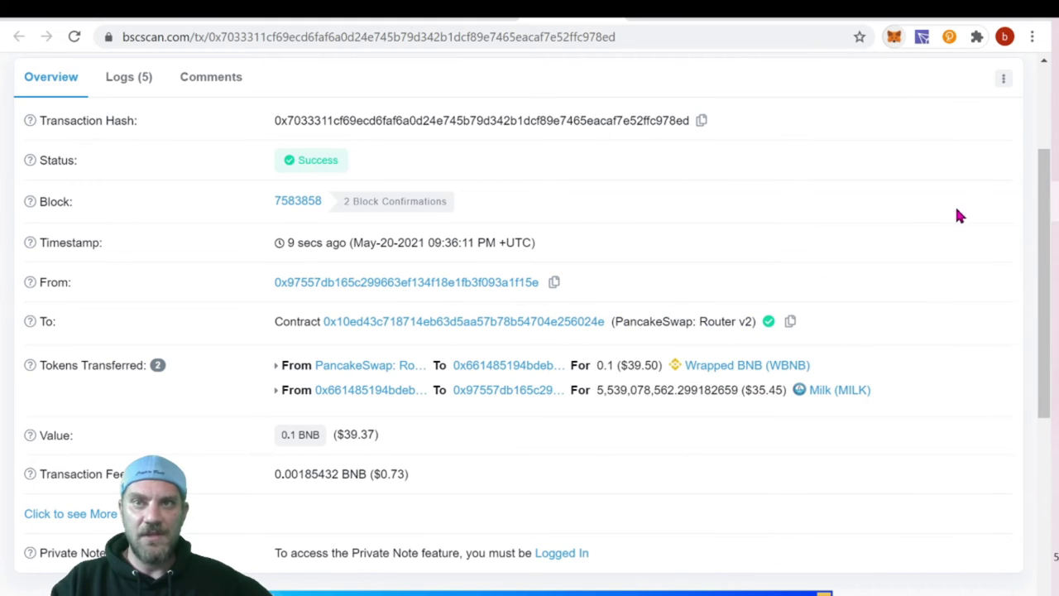
- Return to PancakeSwap, dismiss the submitted transaction notice and enter .1 BNB for another MILK swap
{"action": "left_click", "coordinate": [484, 10]}
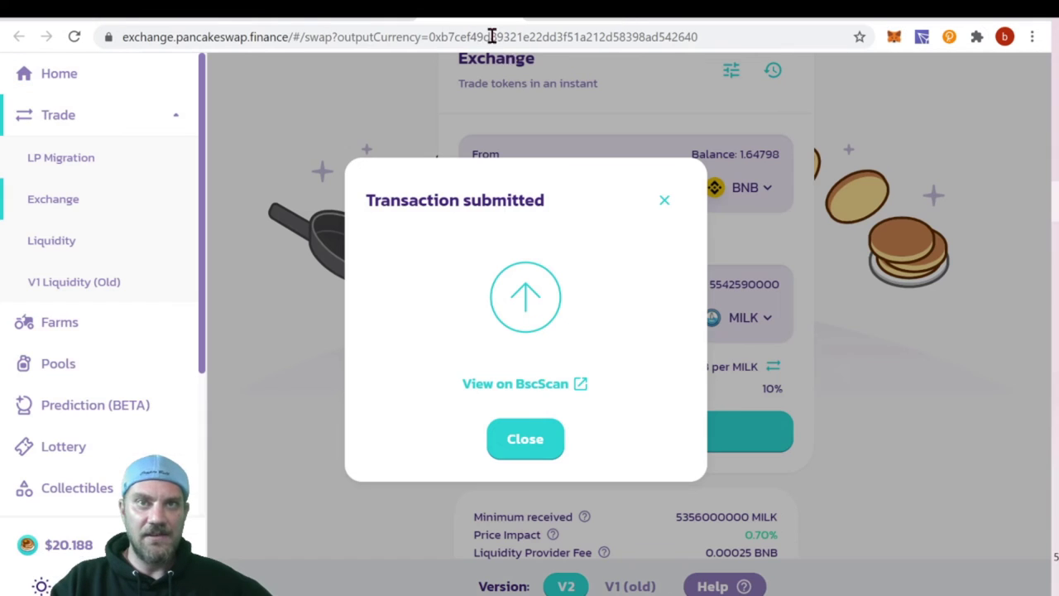
{"action": "left_click", "coordinate": [529, 451]}
{"action": "scroll", "coordinate": [724, 410], "scroll_direction": "up", "scroll_amount": 3}
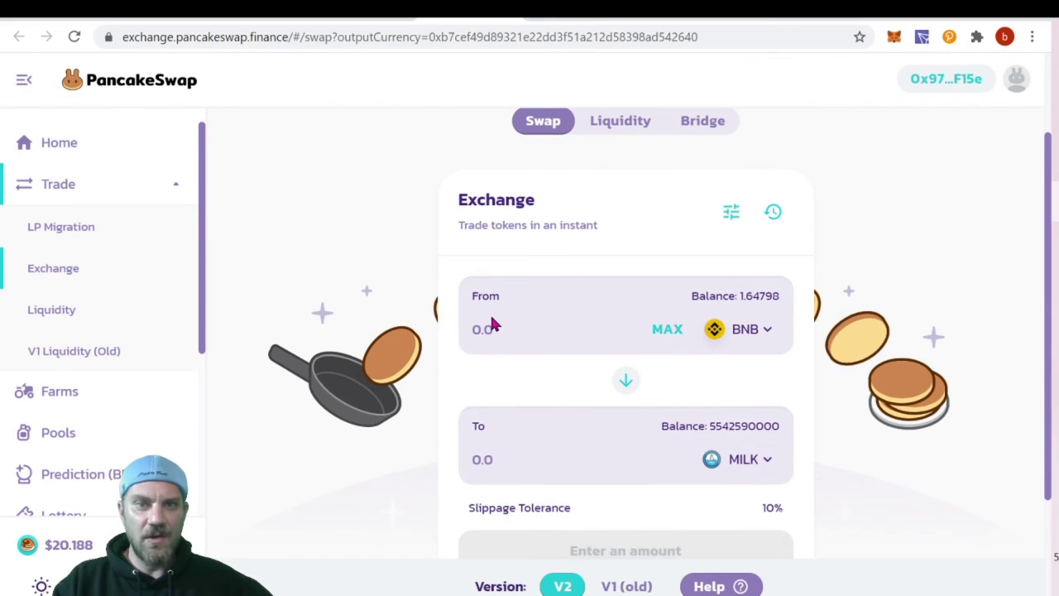
{"action": "left_click", "coordinate": [561, 329]}
{"action": "type", "text": ".1"}
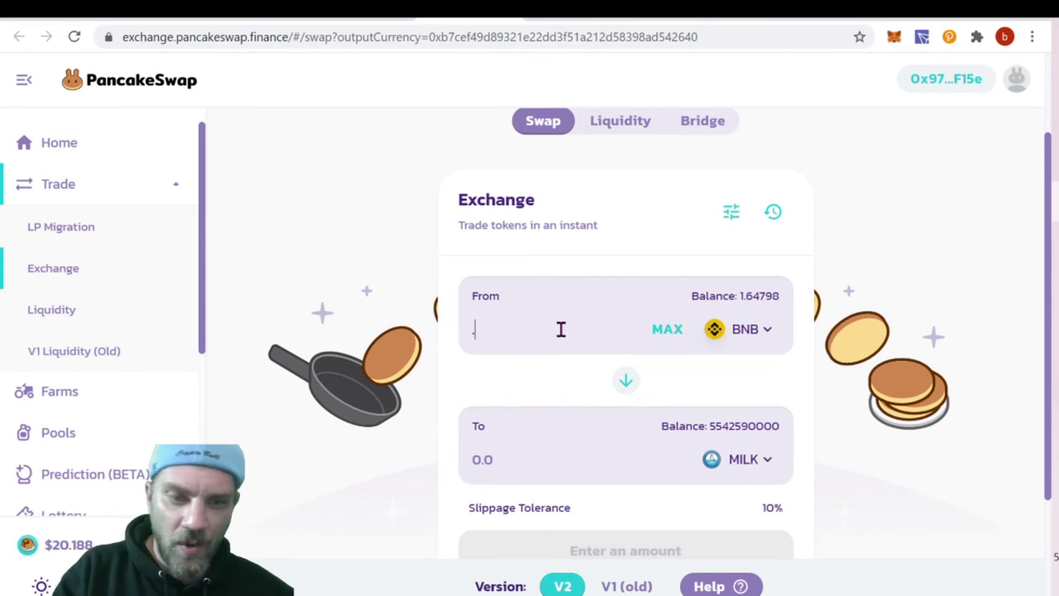
{"action": "scroll", "coordinate": [665, 281], "scroll_direction": "down", "scroll_amount": 2}
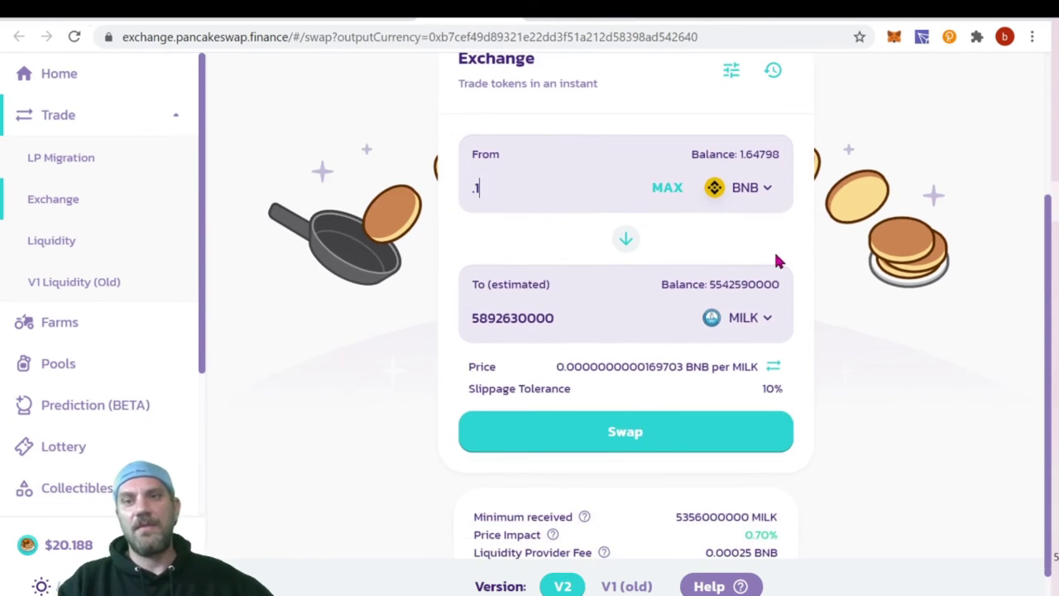
- Submit the second .1 BNB to MILK swap and approve it in MetaMask
{"action": "left_click", "coordinate": [666, 431]}
{"action": "left_click", "coordinate": [532, 506]}
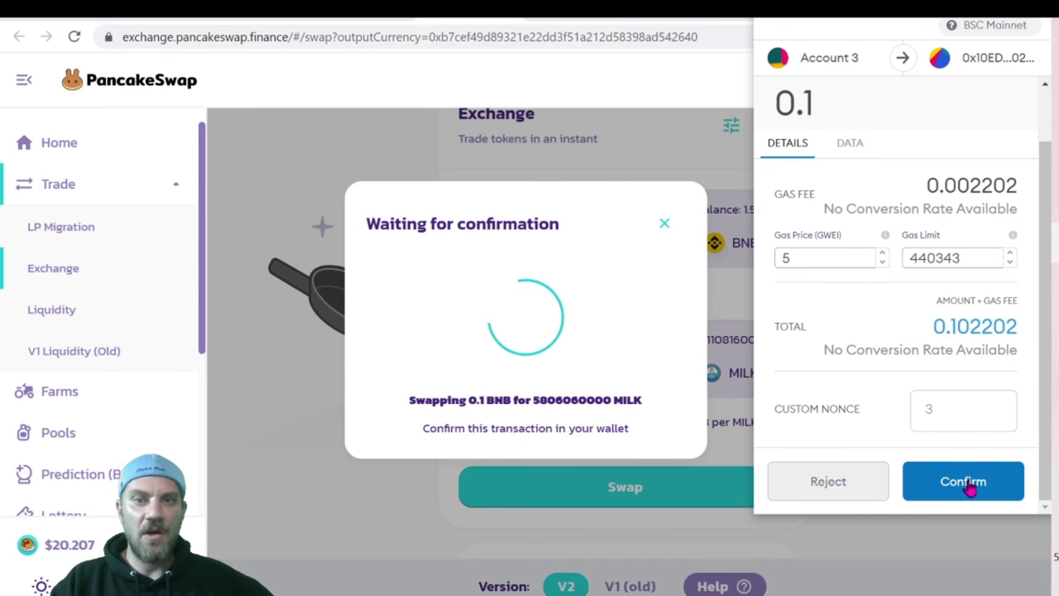
{"action": "left_click", "coordinate": [968, 486]}
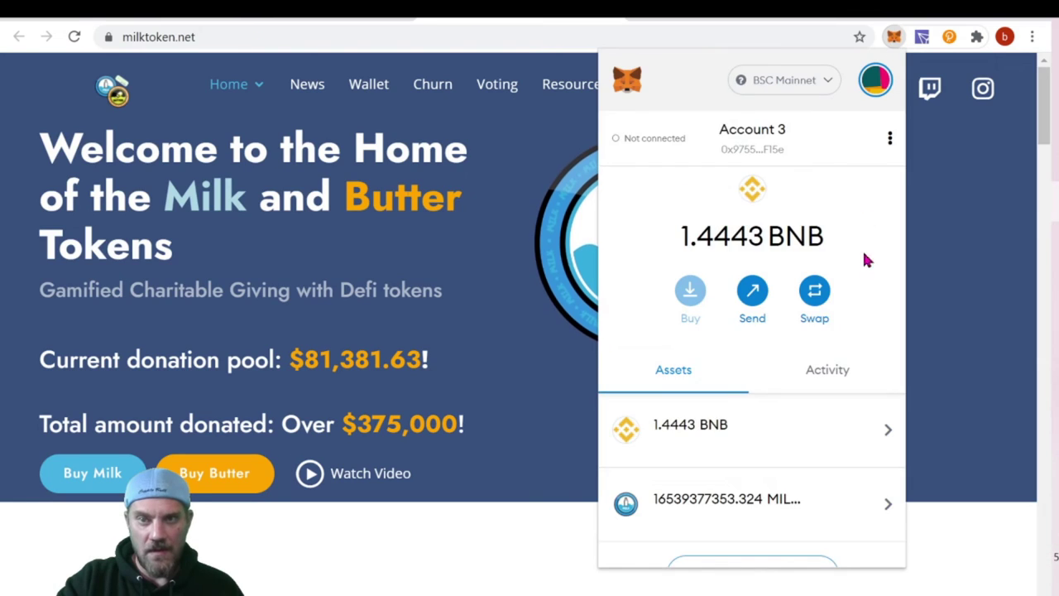
- Check the updated BNB and MILK balances in MetaMask on the milktoken.net home page and close the wallet
{"action": "scroll", "coordinate": [831, 360], "scroll_direction": "down", "scroll_amount": 2}
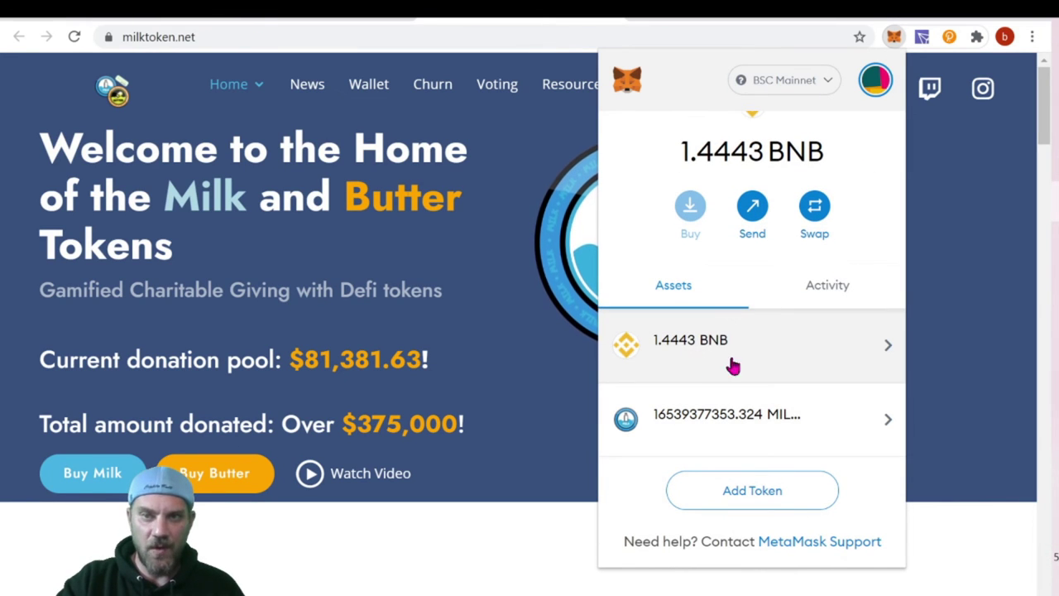
{"action": "left_click", "coordinate": [967, 568]}
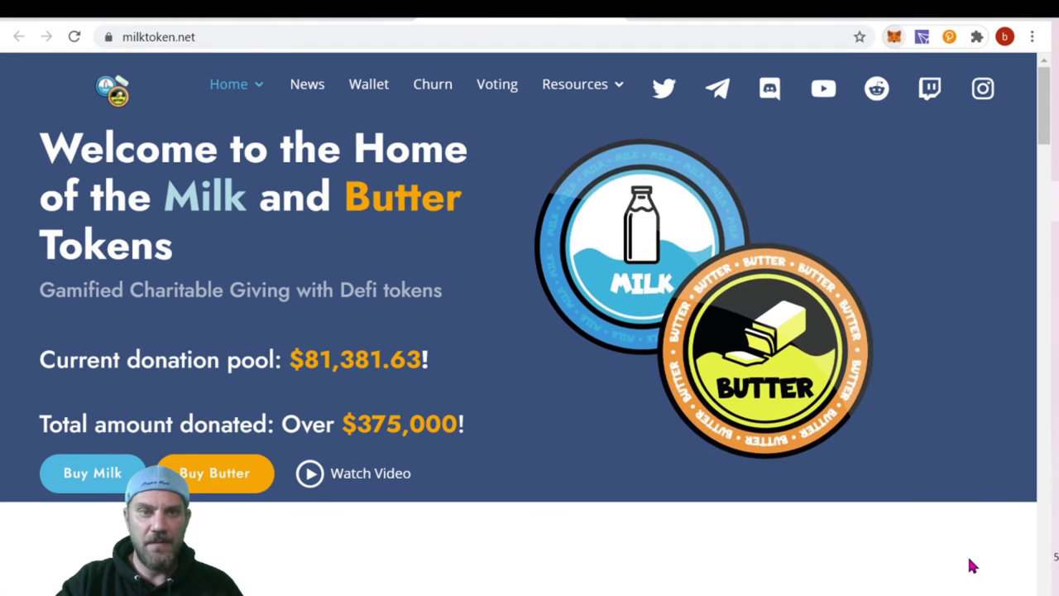
{"action": "scroll", "coordinate": [834, 430], "scroll_direction": "down", "scroll_amount": 2}
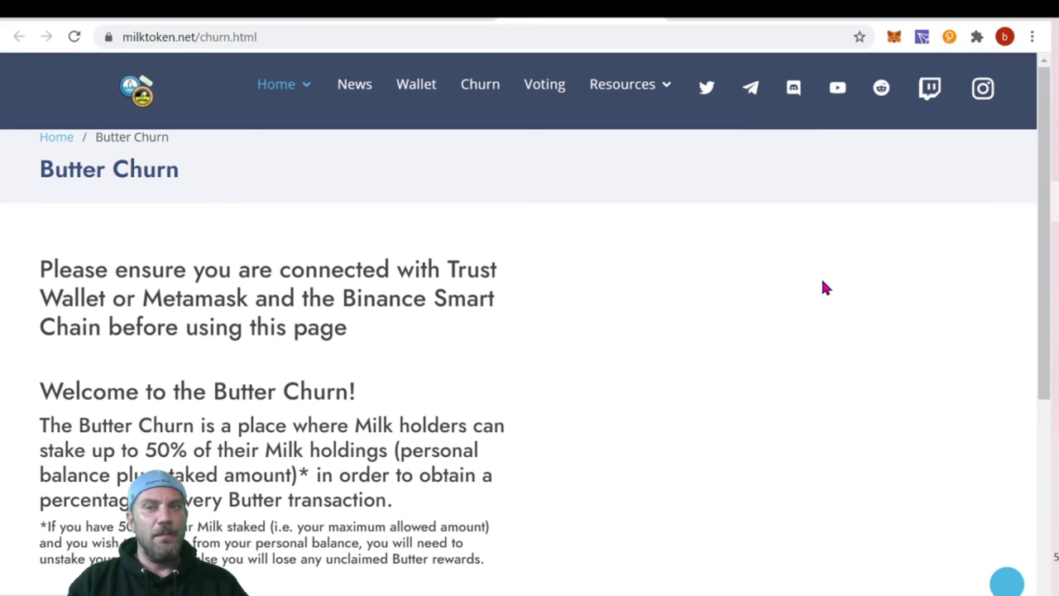
- Check the MetaMask wallet's connection and token balances on the Butter Churn page
{"action": "left_click", "coordinate": [896, 39]}
{"action": "scroll", "coordinate": [717, 454], "scroll_direction": "down", "scroll_amount": 2}
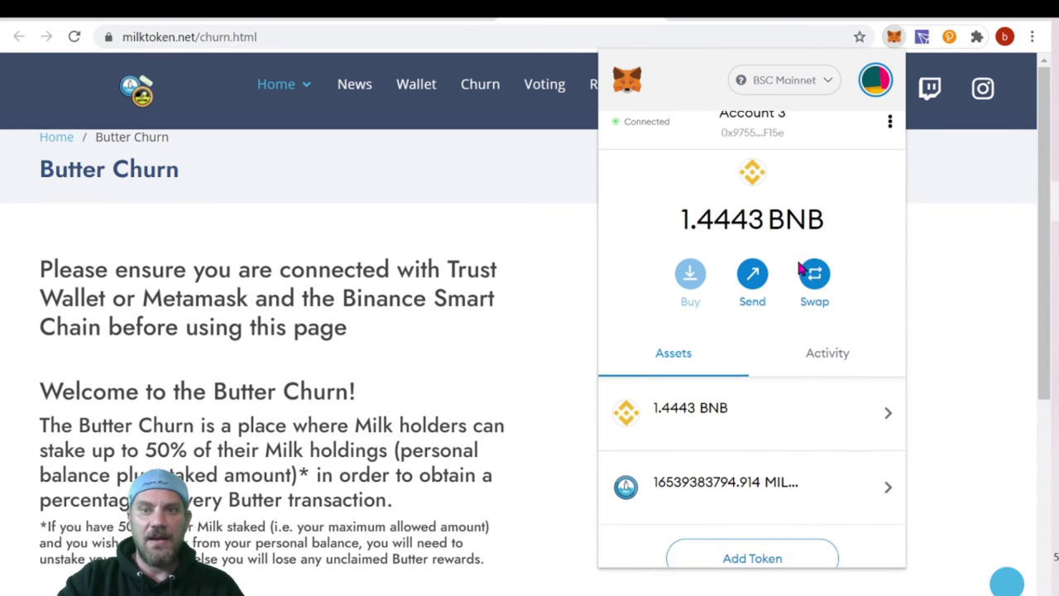
{"action": "left_click", "coordinate": [952, 310]}
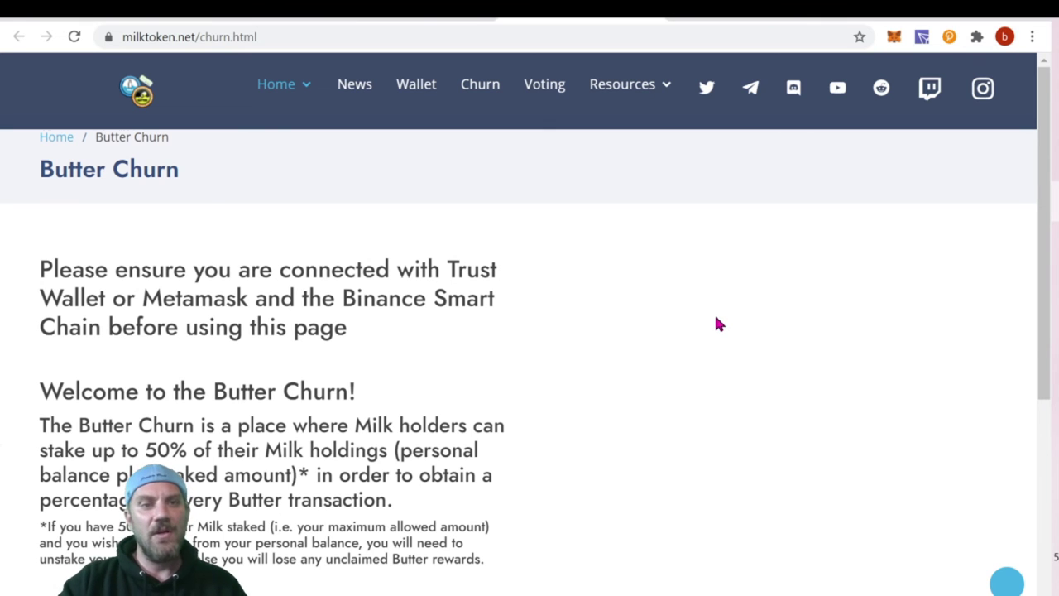
- Examine the Butter Churn page's Milk staking rules, token balances, stakeable amount and staking options
{"action": "scroll", "coordinate": [733, 322], "scroll_direction": "down", "scroll_amount": 1}
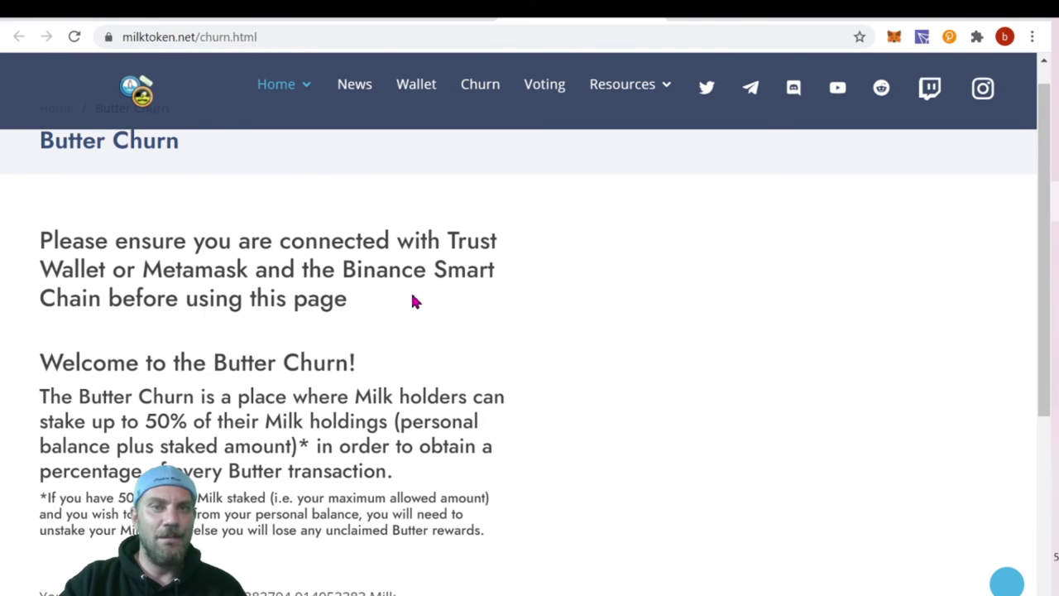
{"action": "scroll", "coordinate": [662, 310], "scroll_direction": "down", "scroll_amount": 1}
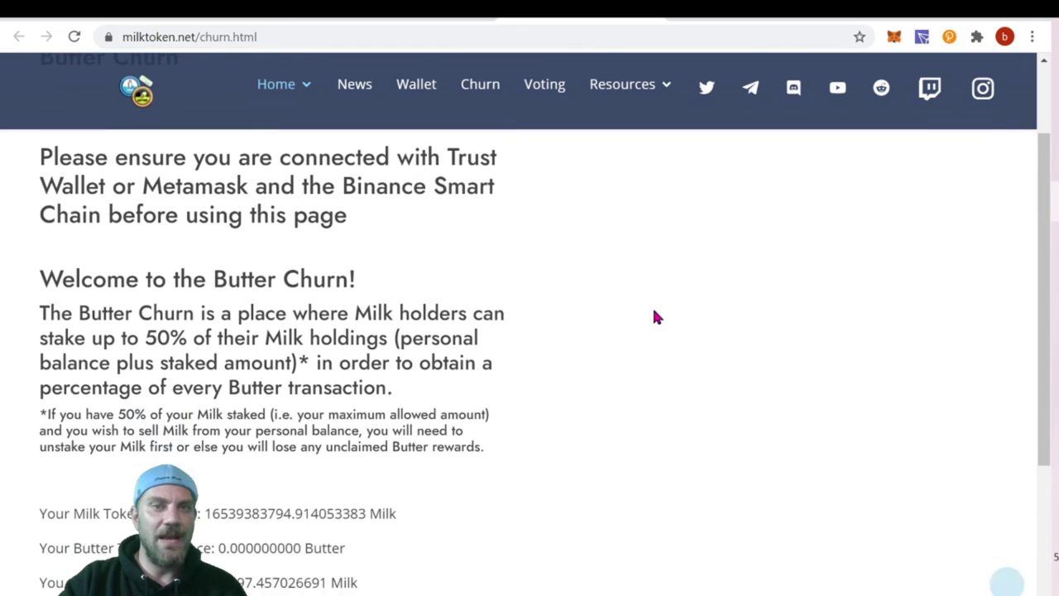
{"action": "scroll", "coordinate": [733, 310], "scroll_direction": "down", "scroll_amount": 1}
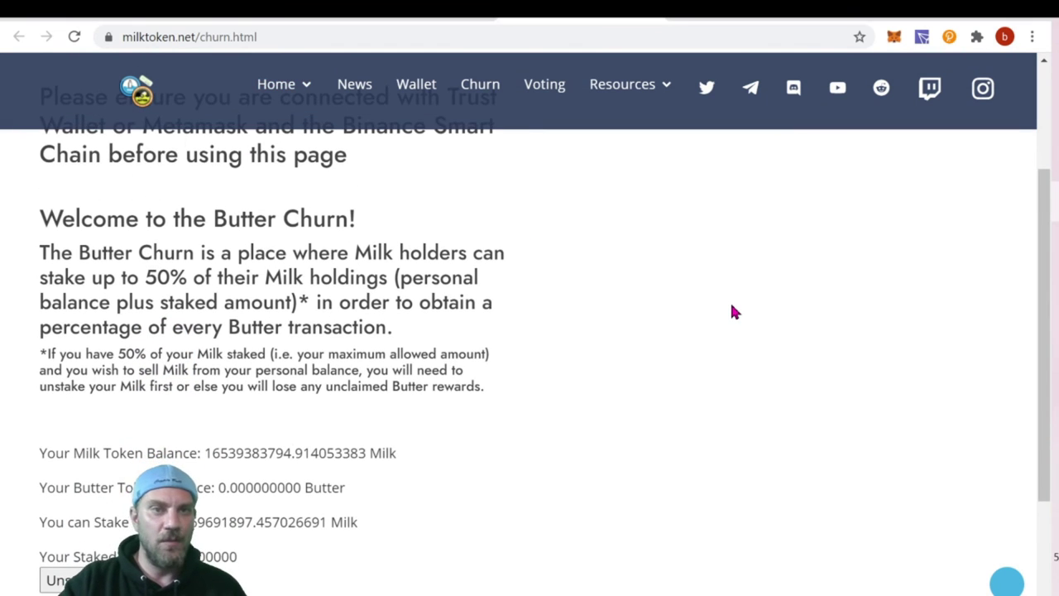
{"action": "scroll", "coordinate": [733, 311], "scroll_direction": "down", "scroll_amount": 1}
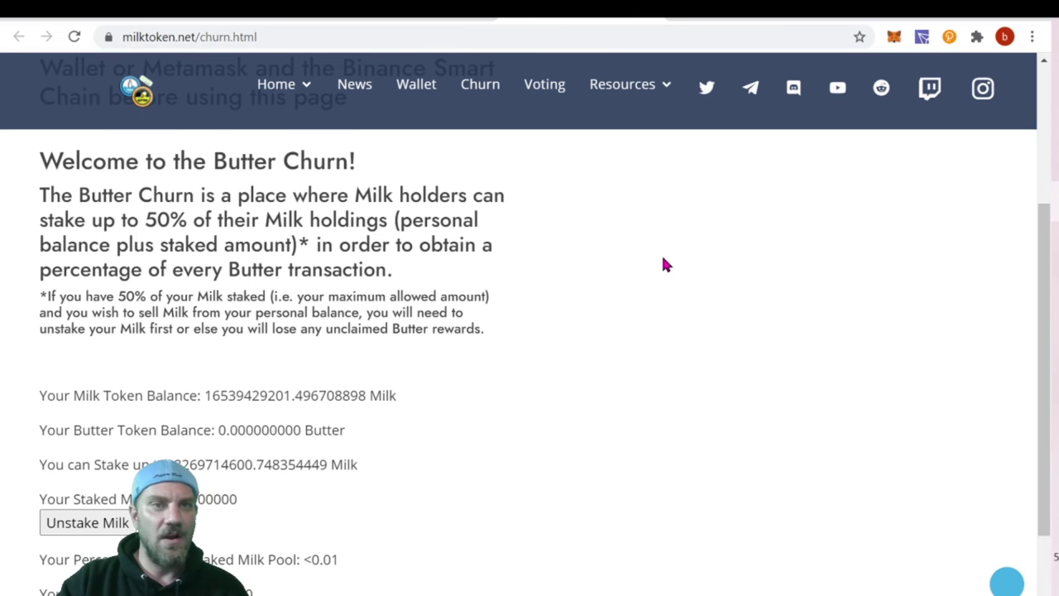
{"action": "scroll", "coordinate": [664, 263], "scroll_direction": "down", "scroll_amount": 1}
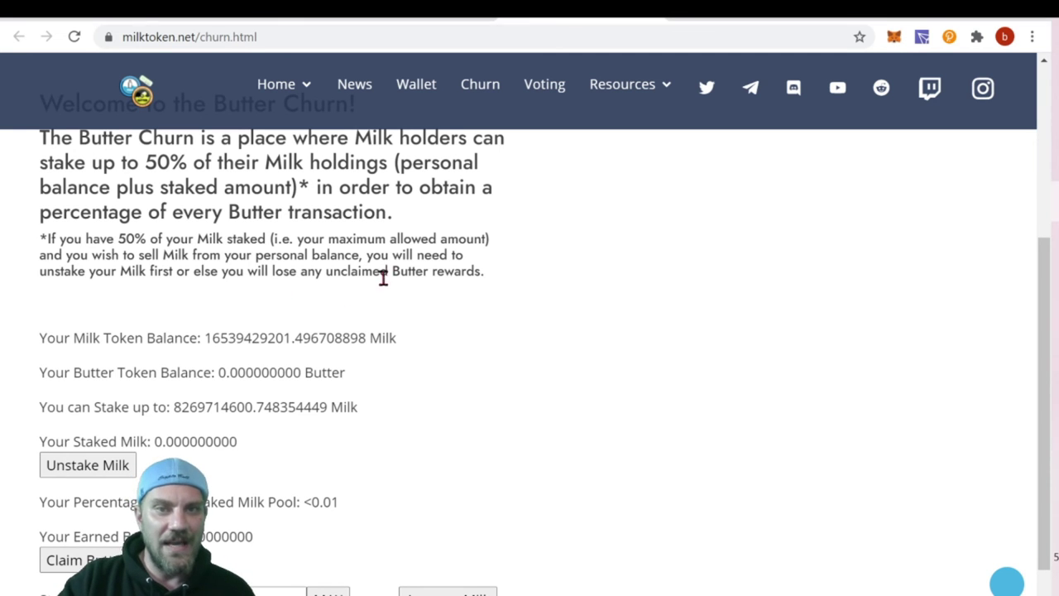
{"action": "scroll", "coordinate": [592, 273], "scroll_direction": "up", "scroll_amount": 1}
{"action": "scroll", "coordinate": [591, 273], "scroll_direction": "up", "scroll_amount": 1}
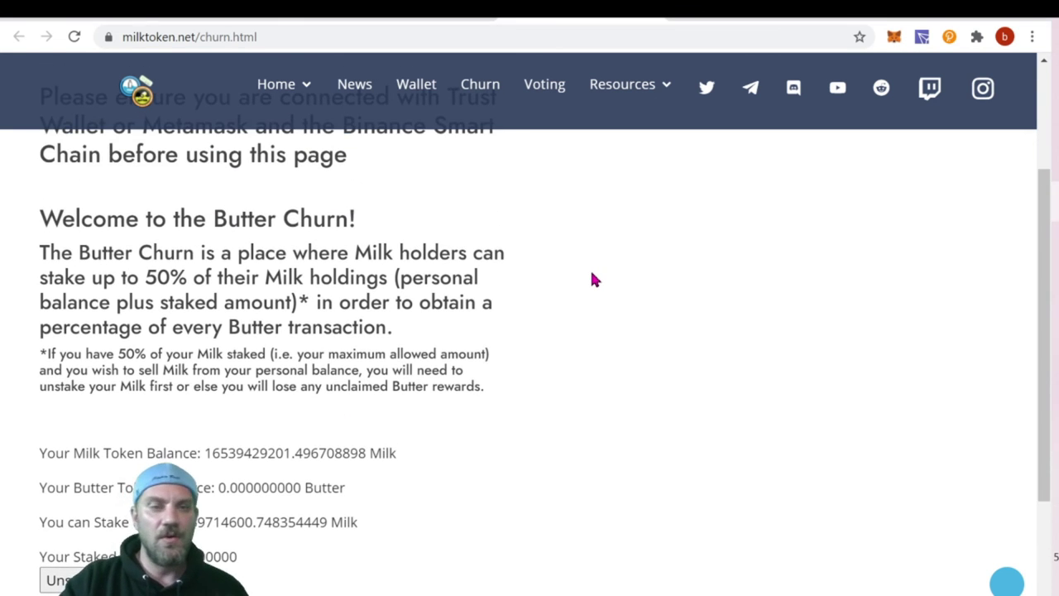
{"action": "scroll", "coordinate": [590, 273], "scroll_direction": "down", "scroll_amount": 1}
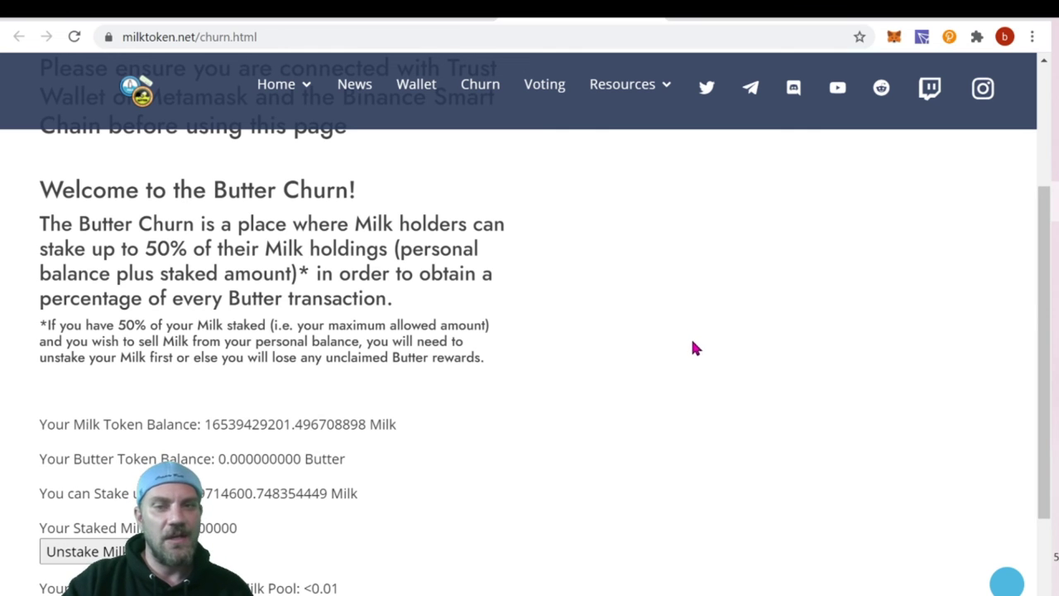
{"action": "scroll", "coordinate": [695, 335], "scroll_direction": "down", "scroll_amount": 1}
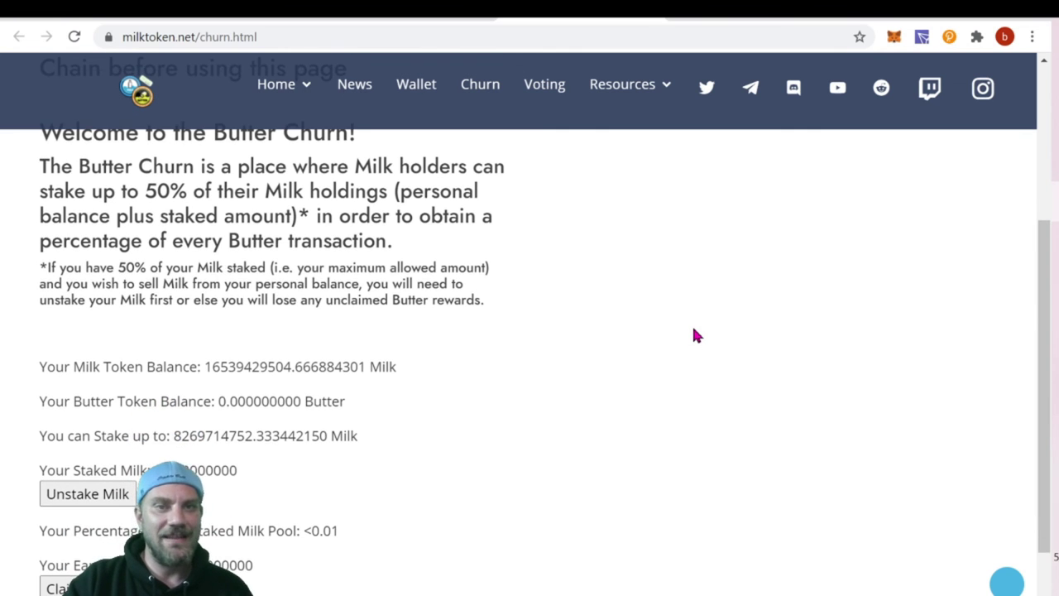
- Fill in the maximum allowed Milk stake amount in the Butter Churn
{"action": "scroll", "coordinate": [692, 329], "scroll_direction": "down", "scroll_amount": 1}
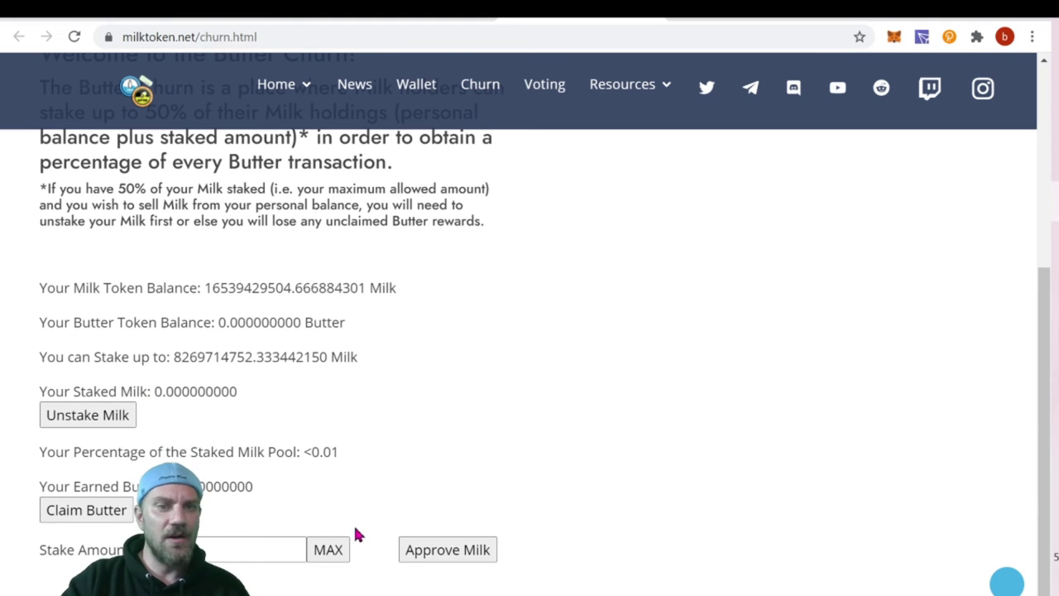
{"action": "left_click", "coordinate": [336, 550]}
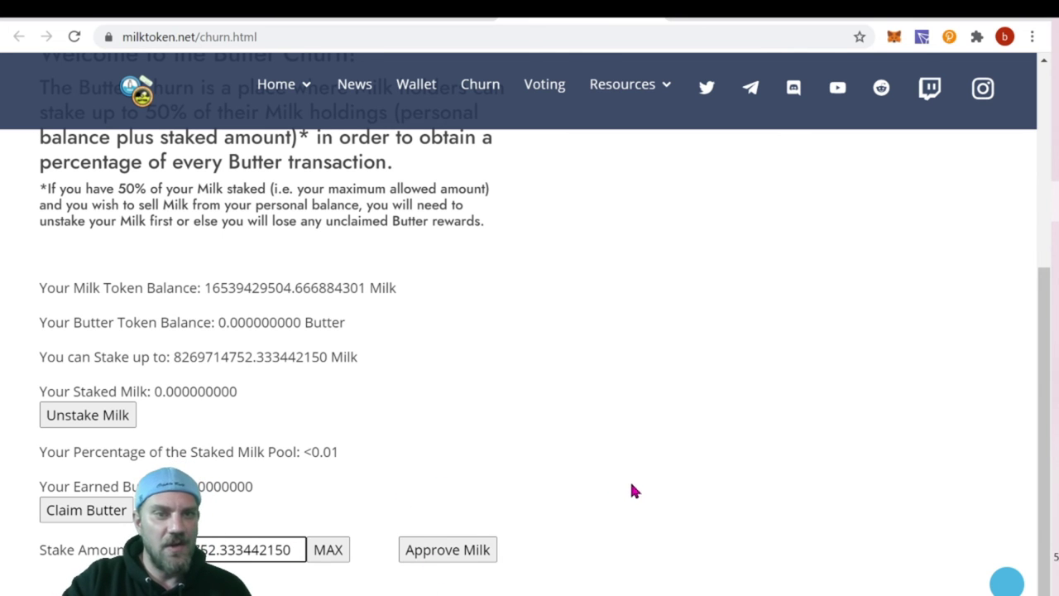
{"action": "scroll", "coordinate": [637, 488], "scroll_direction": "up", "scroll_amount": 1}
{"action": "scroll", "coordinate": [646, 487], "scroll_direction": "down", "scroll_amount": 1}
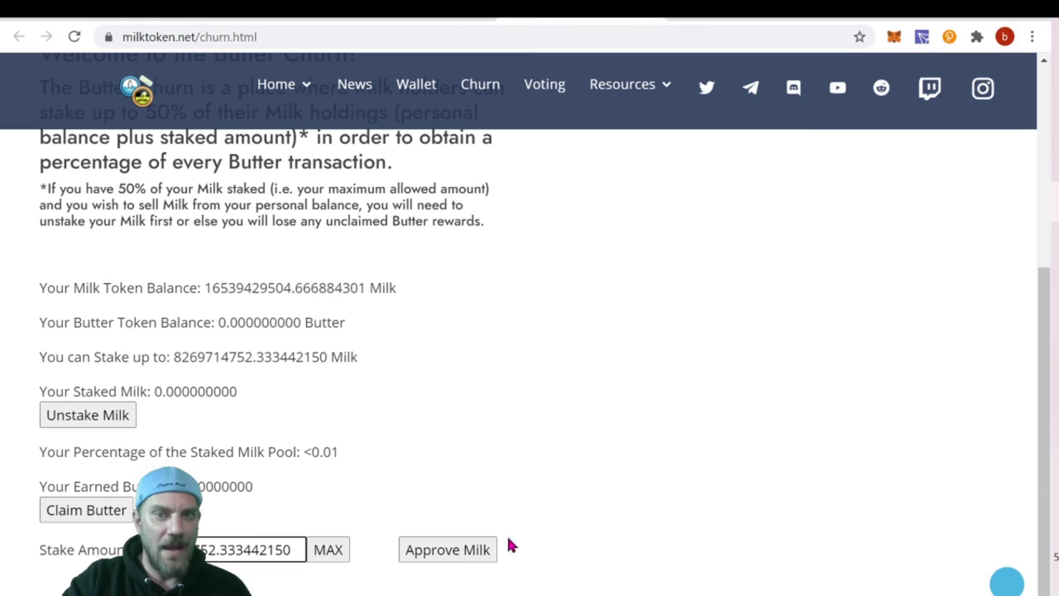
- Approve Milk for staking, accept the one-time approval, confirm the spending permission in MetaMask, and dismiss the transaction notification
{"action": "left_click", "coordinate": [469, 559]}
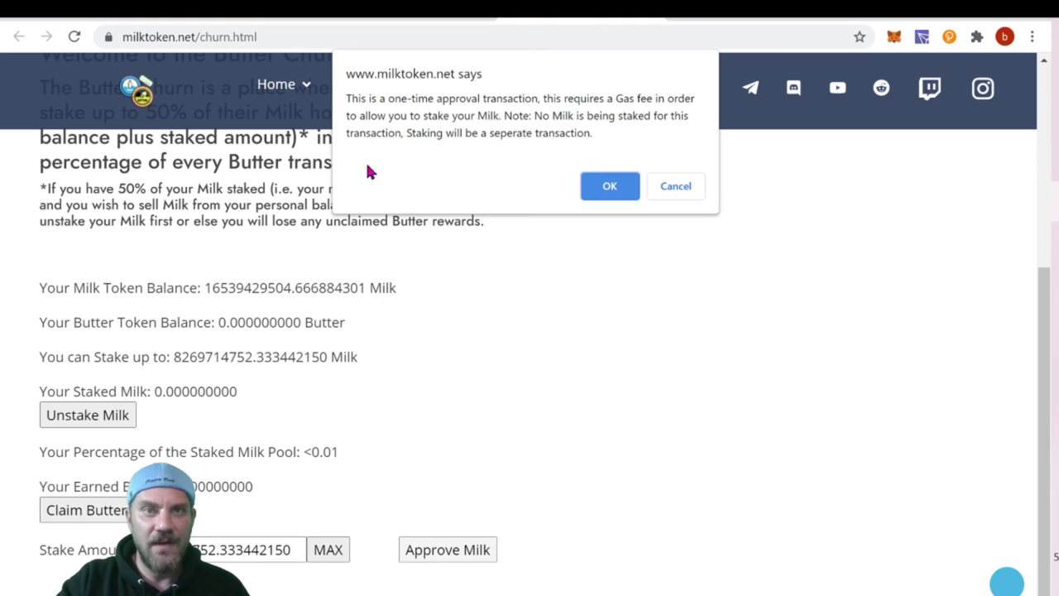
{"action": "left_click", "coordinate": [613, 189]}
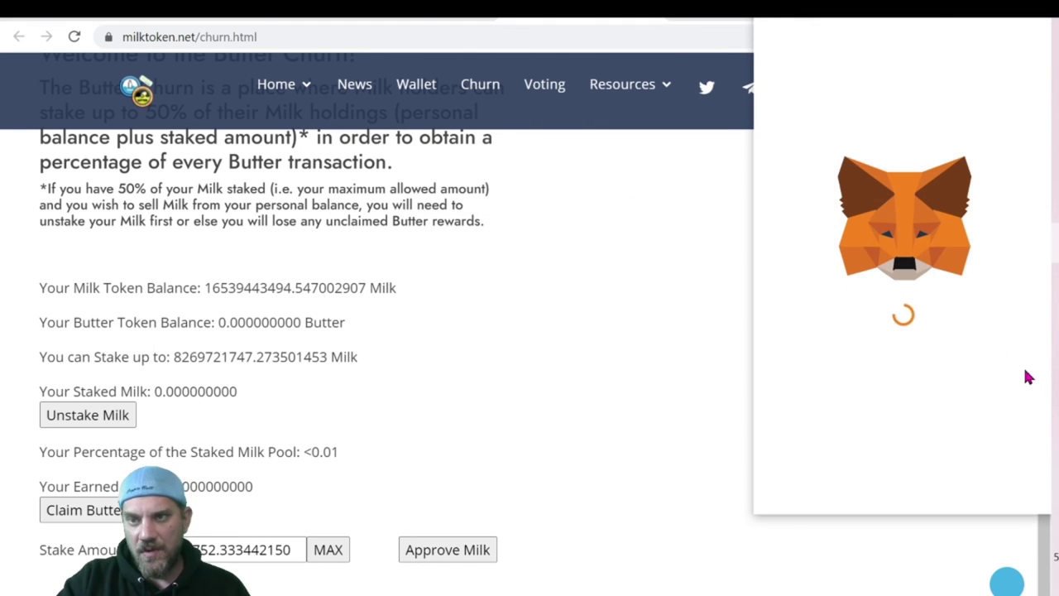
{"action": "scroll", "coordinate": [927, 376], "scroll_direction": "down", "scroll_amount": 1}
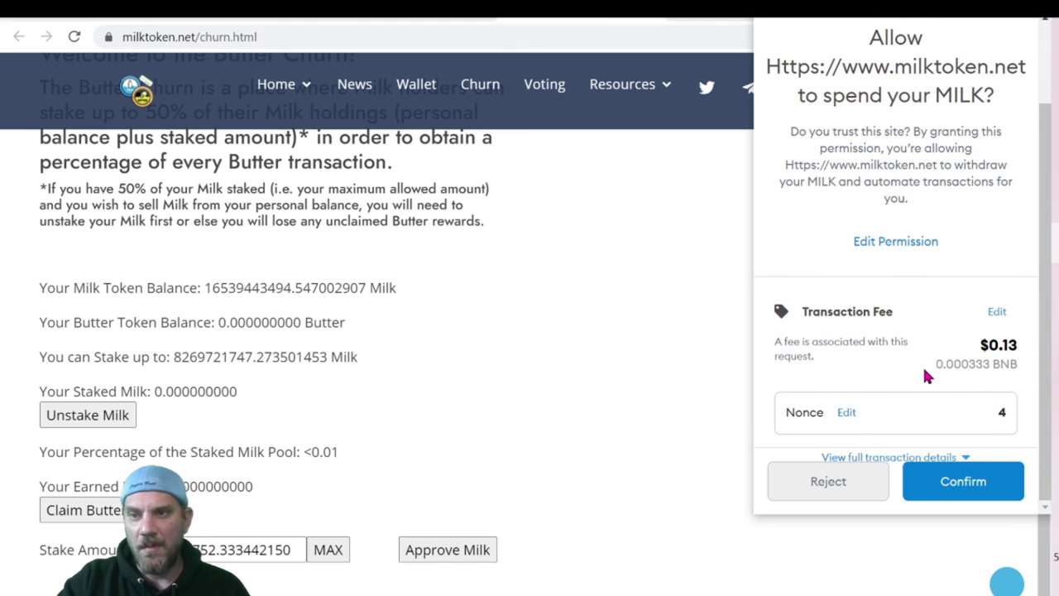
{"action": "left_click", "coordinate": [967, 489]}
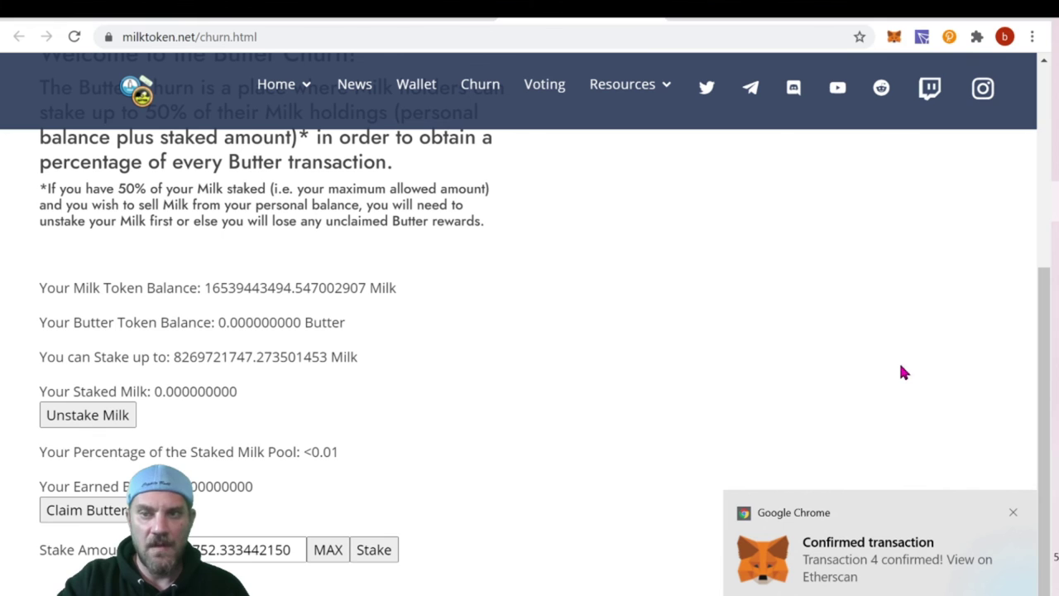
{"action": "left_click", "coordinate": [1013, 512]}
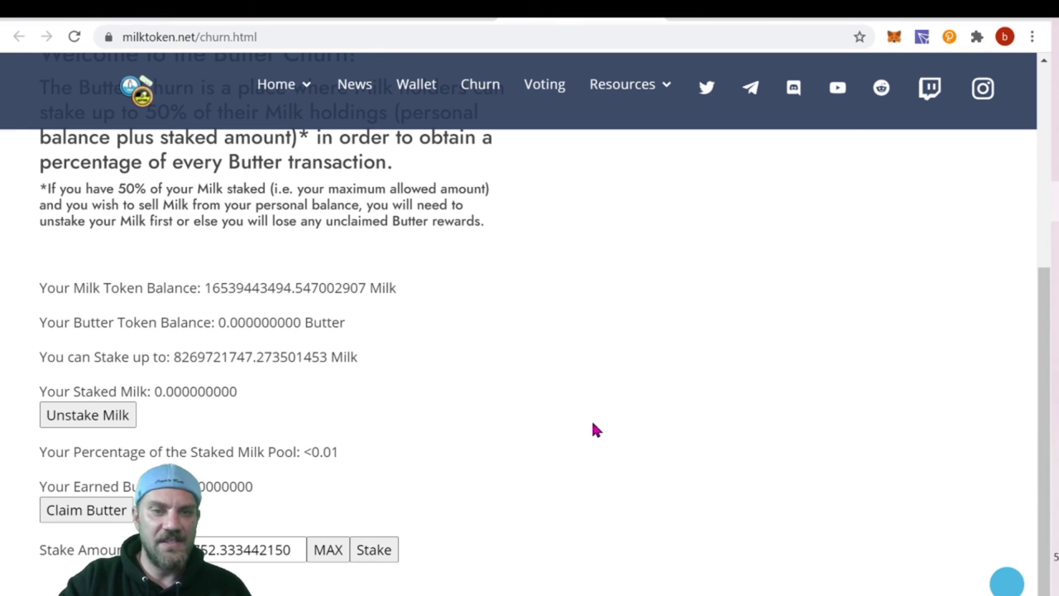
- Stake the entered Milk amount, confirm the contract interaction in MetaMask with the preset gas settings, and dismiss the notification
{"action": "left_click", "coordinate": [382, 554]}
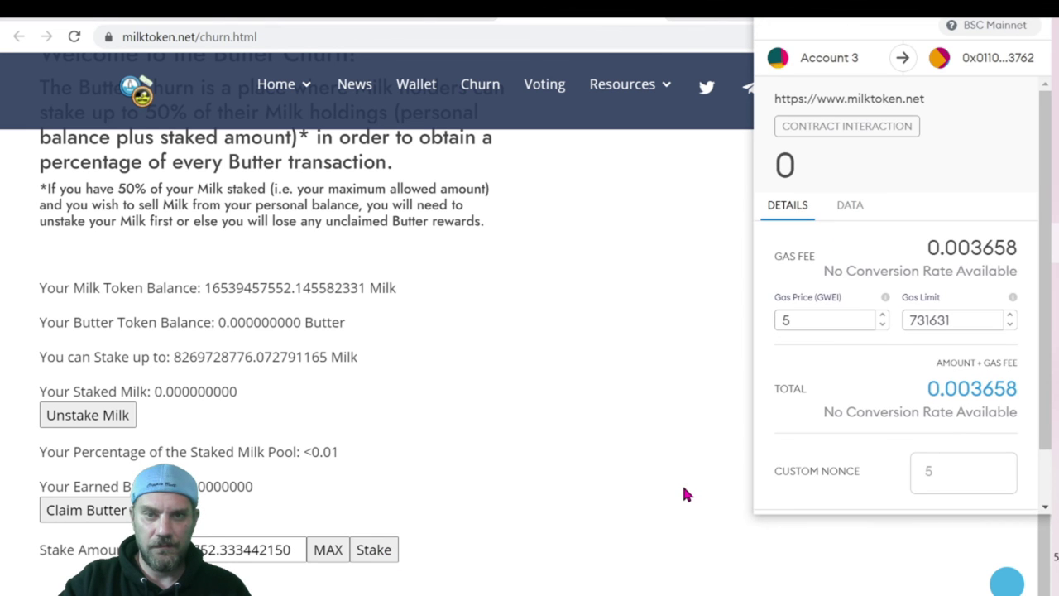
{"action": "scroll", "coordinate": [841, 398], "scroll_direction": "down", "scroll_amount": 2}
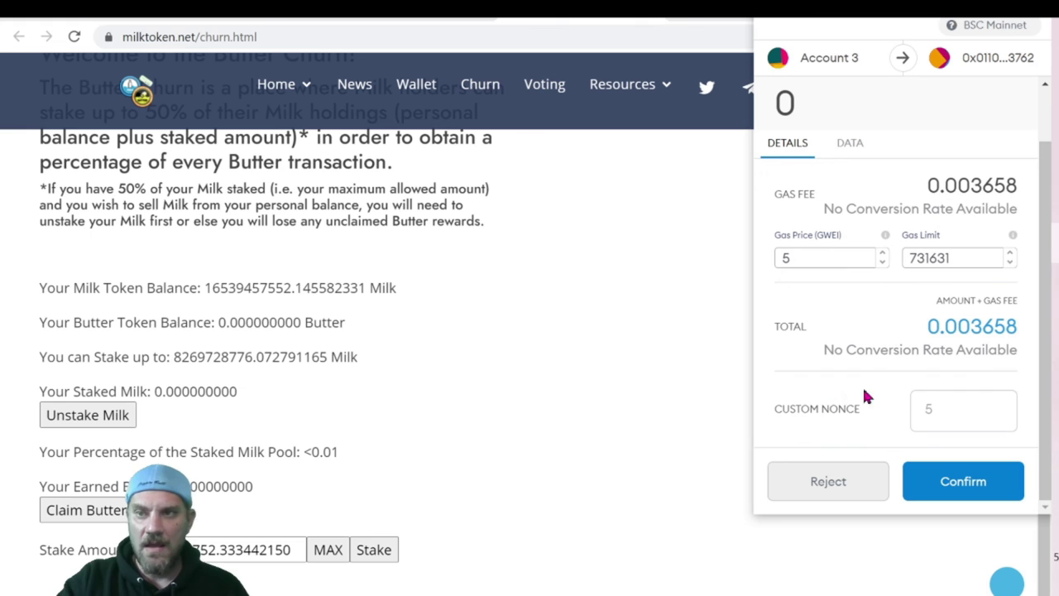
{"action": "left_click", "coordinate": [967, 481]}
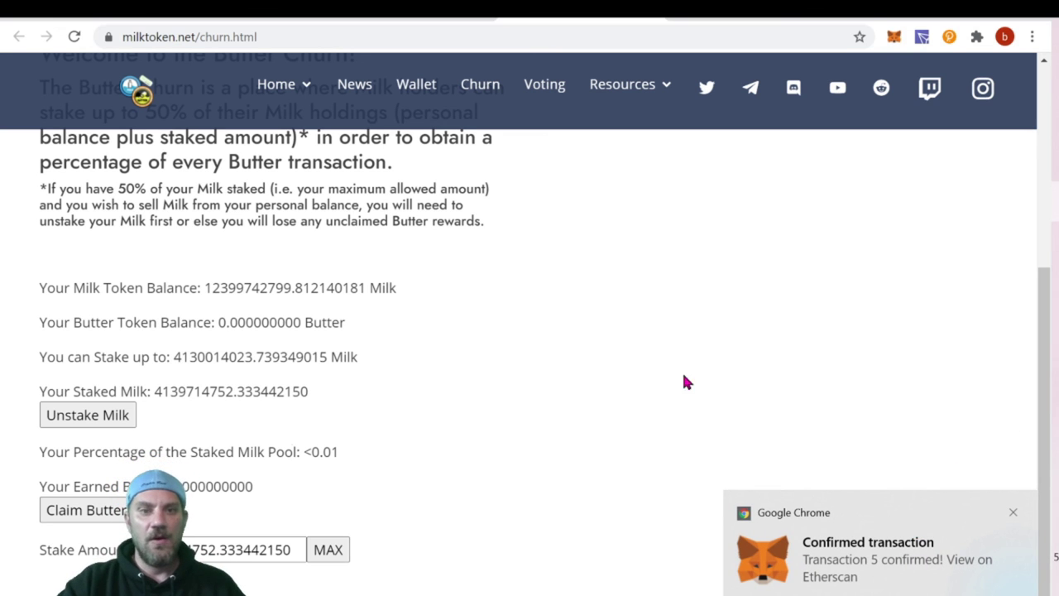
{"action": "left_click", "coordinate": [1014, 512]}
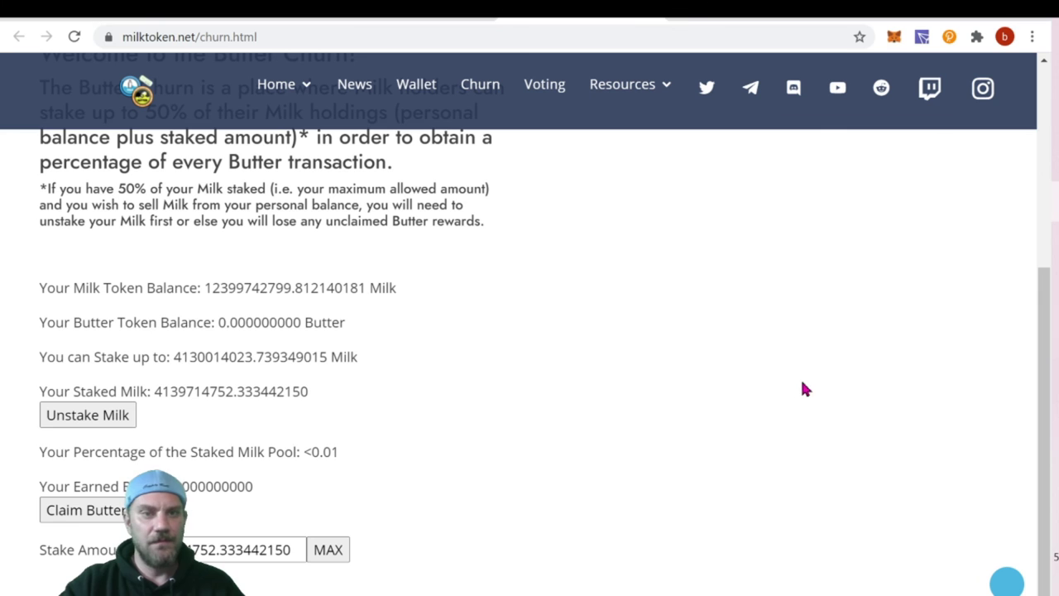
- Reload the Butter Churn page to check the staked Milk and token balances, and return to the milktoken.net home page
{"action": "left_click", "coordinate": [75, 37]}
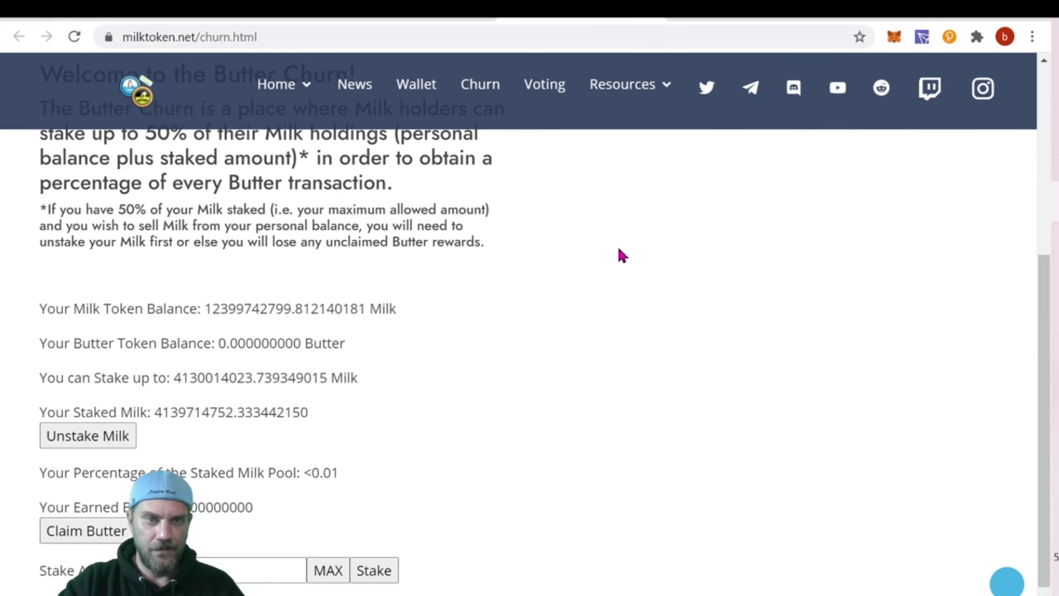
{"action": "scroll", "coordinate": [732, 273], "scroll_direction": "down", "scroll_amount": 1}
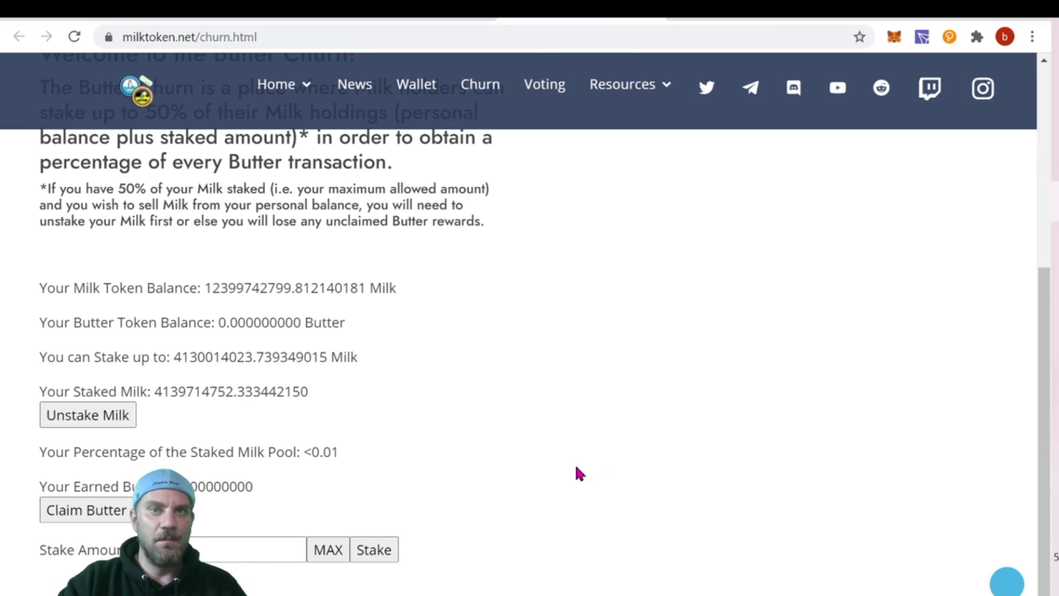
{"action": "scroll", "coordinate": [662, 459], "scroll_direction": "up", "scroll_amount": 4}
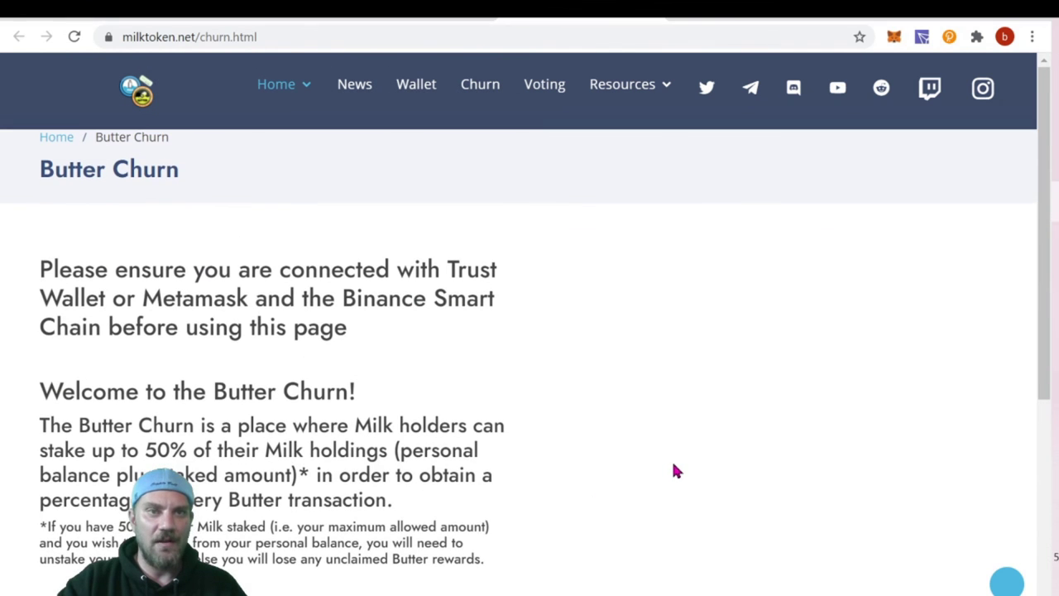
{"action": "key", "text": "alt+Left"}
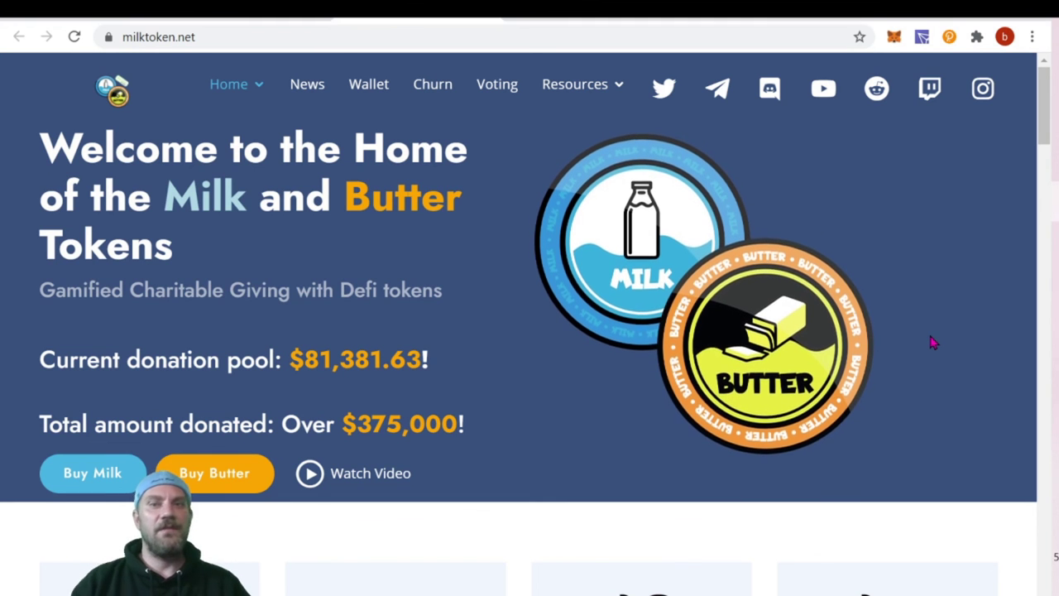